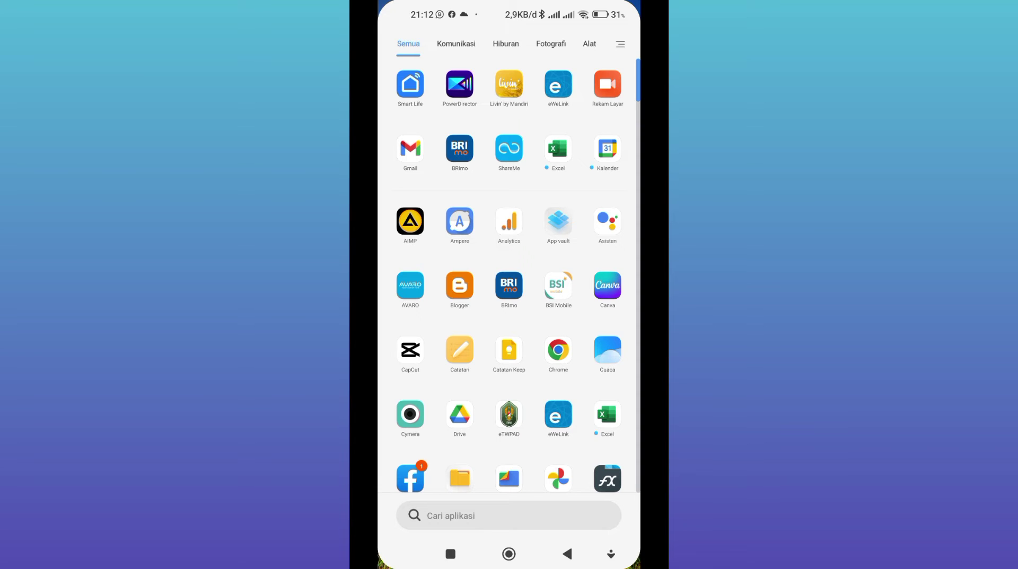
Open Smart Life on the phone, scan the login QR code and confirm the login to the platform
click(410, 84)
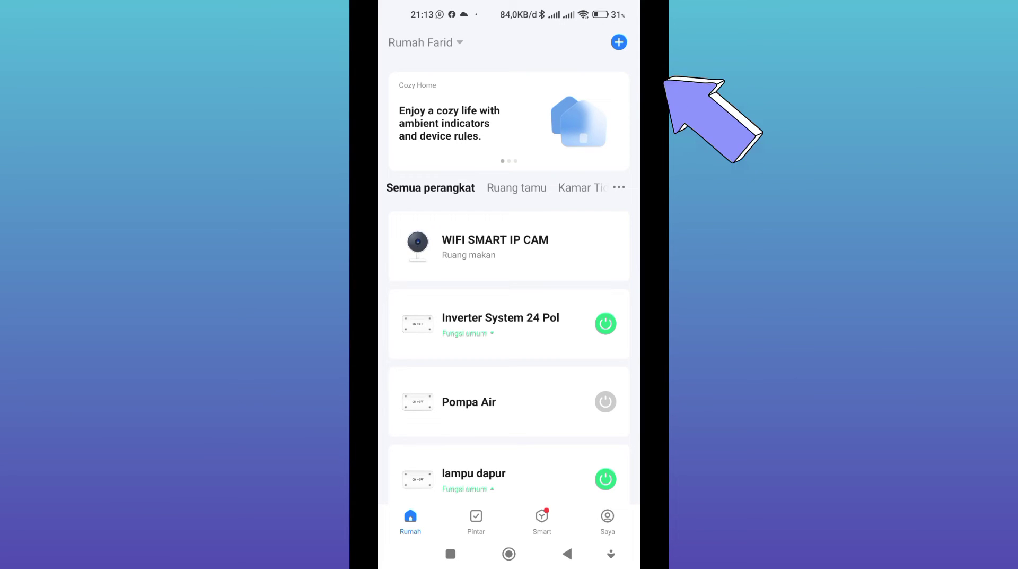
click(619, 42)
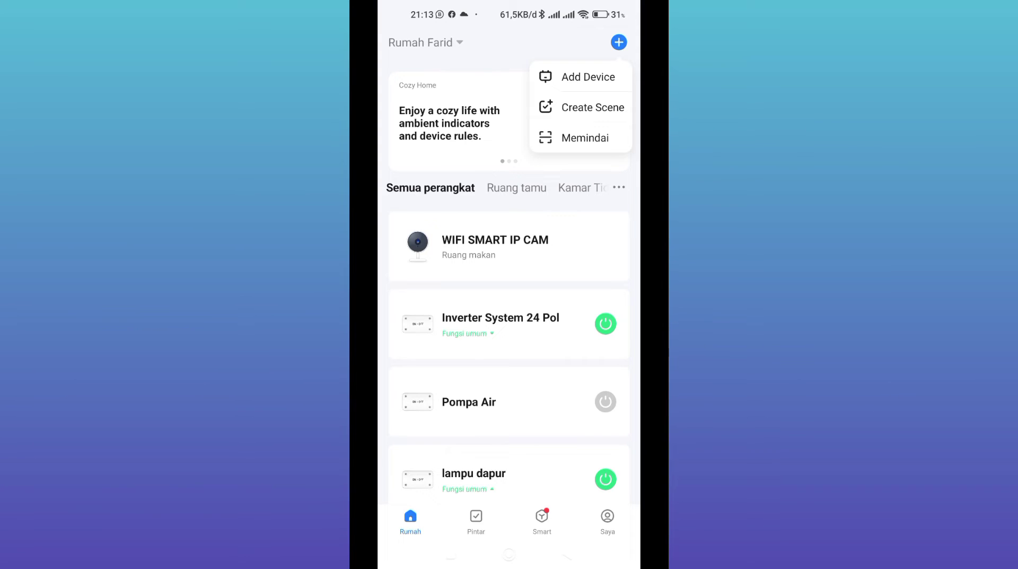
click(586, 137)
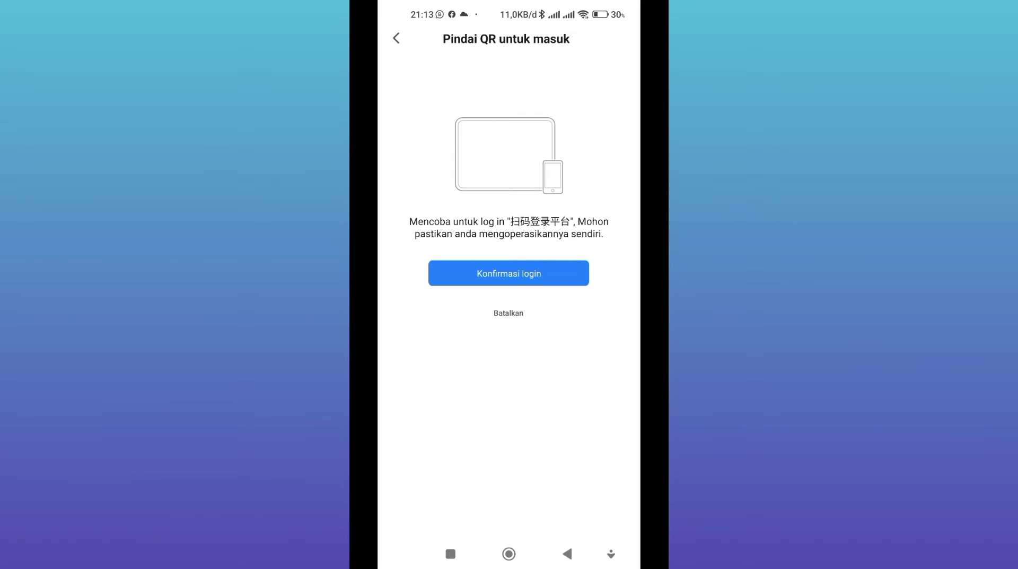
click(509, 273)
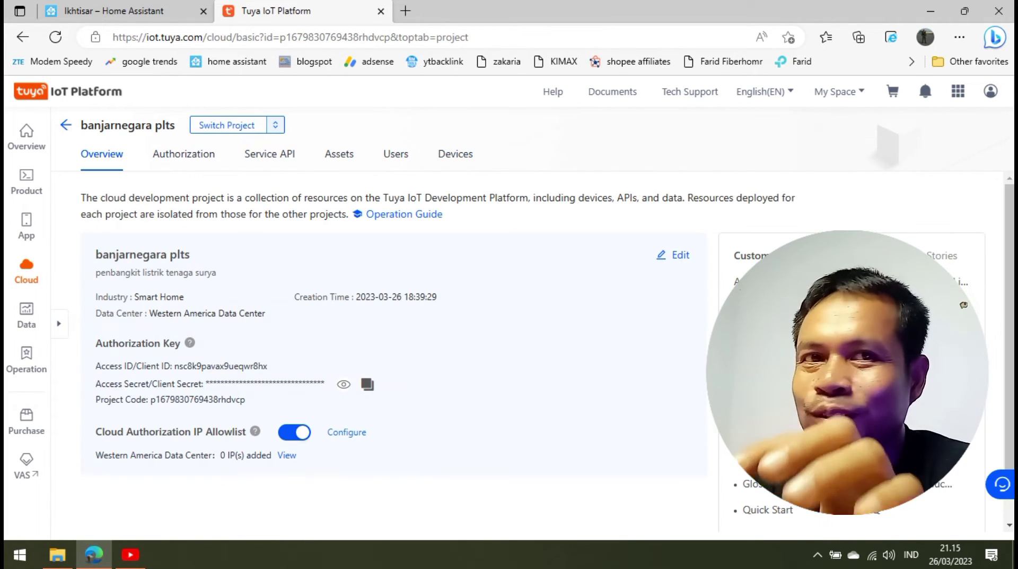
Highlight the banjarnegara plts project's Access ID and reveal its Access Secret in the authorization details
drag(174, 366, 268, 366)
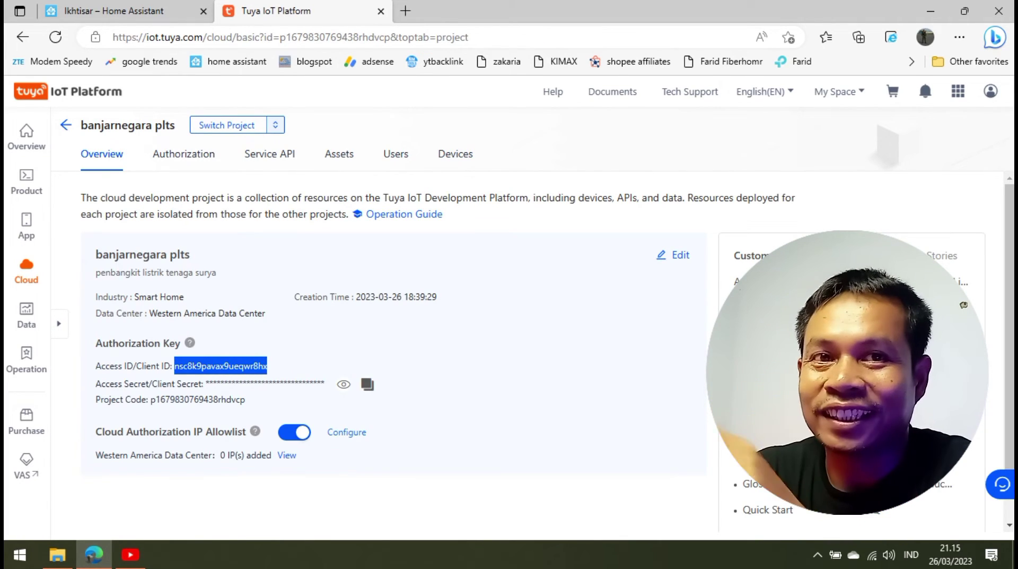
click(344, 384)
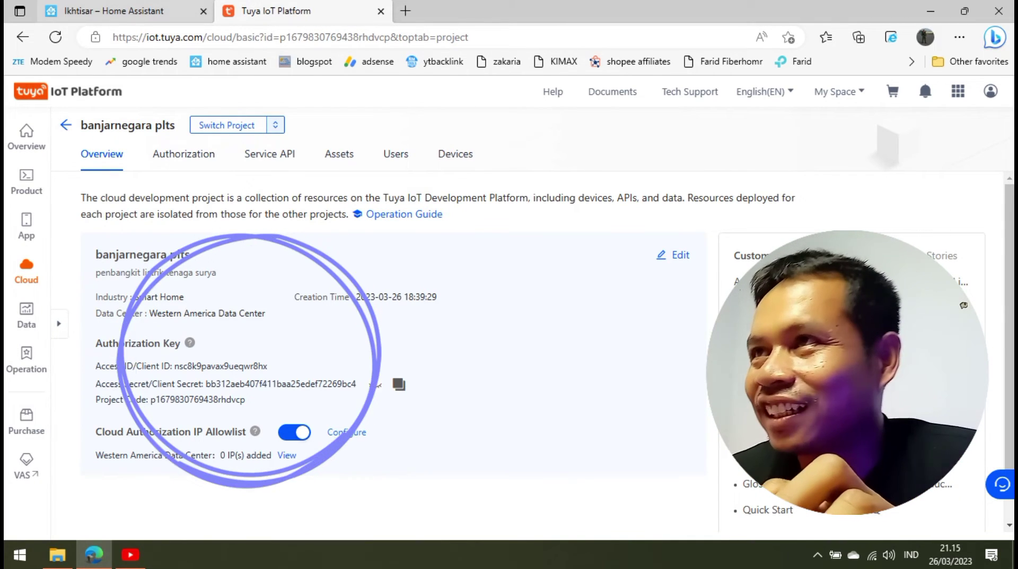
Switch to Home Assistant, leave dashboard editing and open the devices and services settings (Perangkat & Layanan)
key(ctrl+Tab)
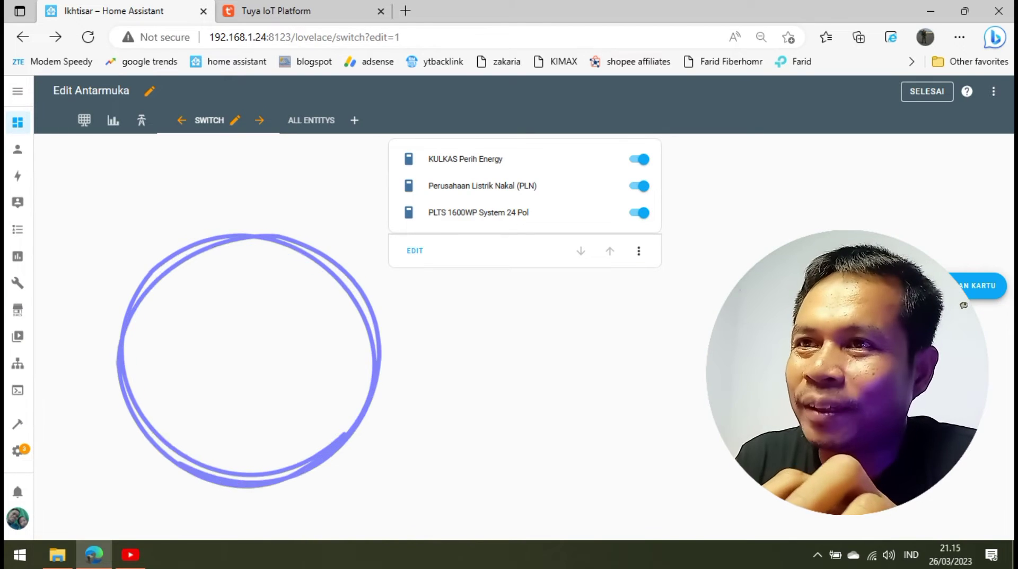
click(927, 91)
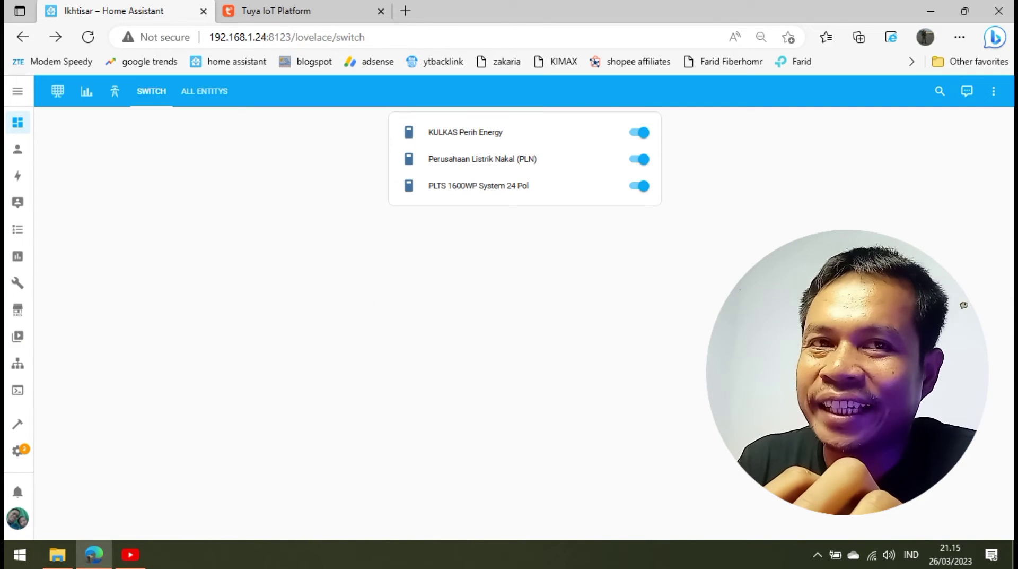
click(18, 450)
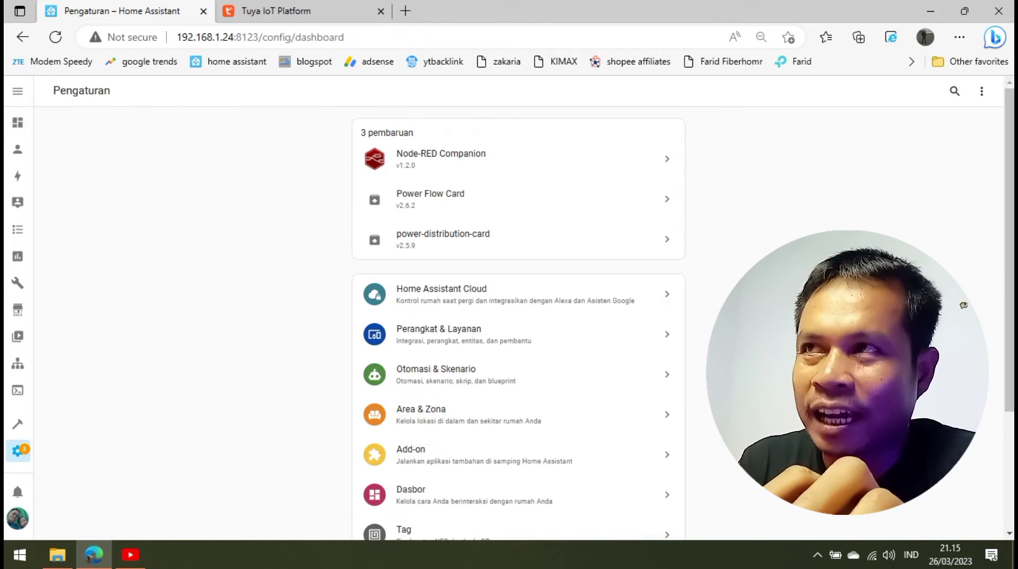
click(439, 334)
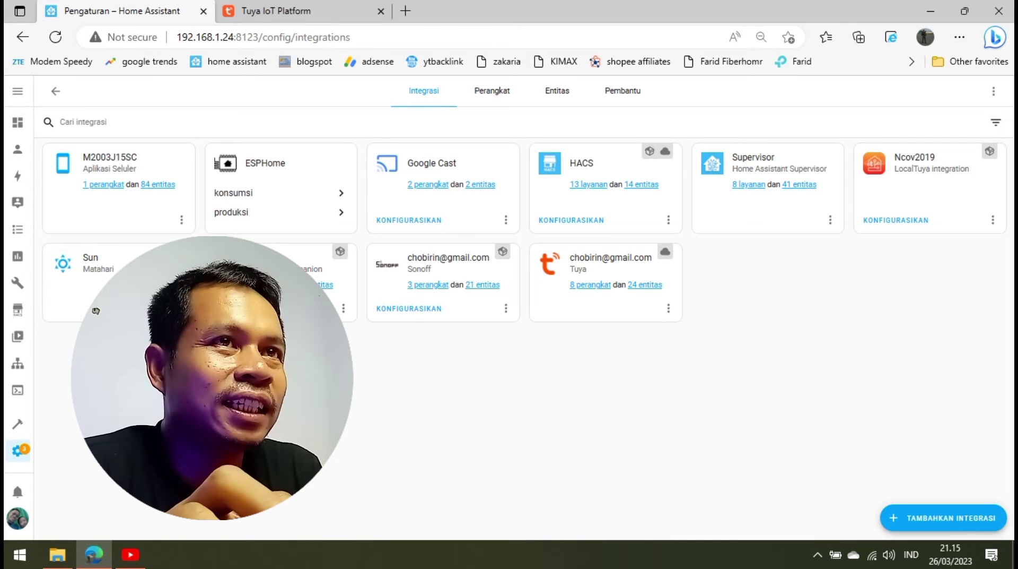
Start adding an integration, search the brands for "tuy" and choose Tuya
click(944, 518)
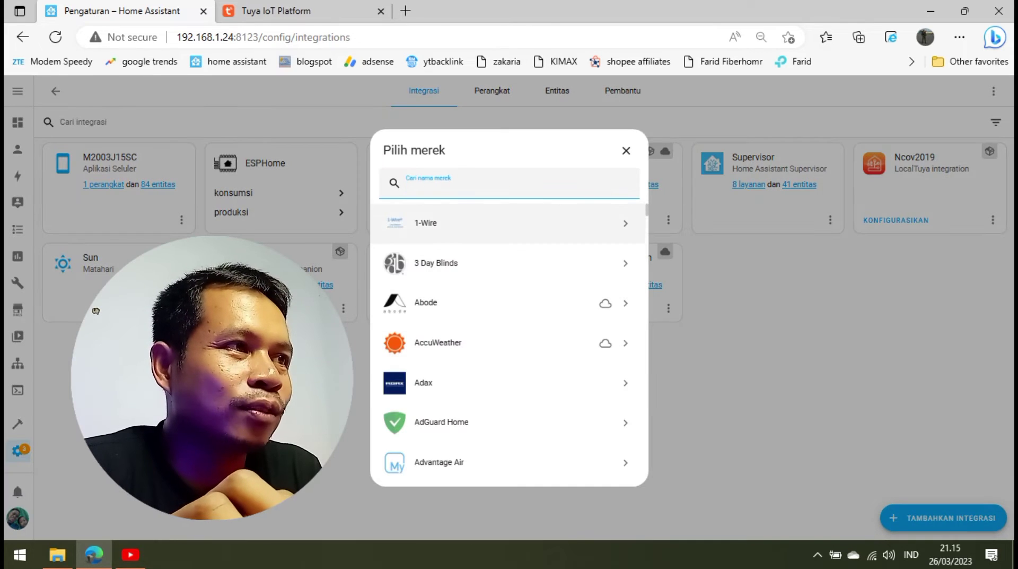
text(tuy)
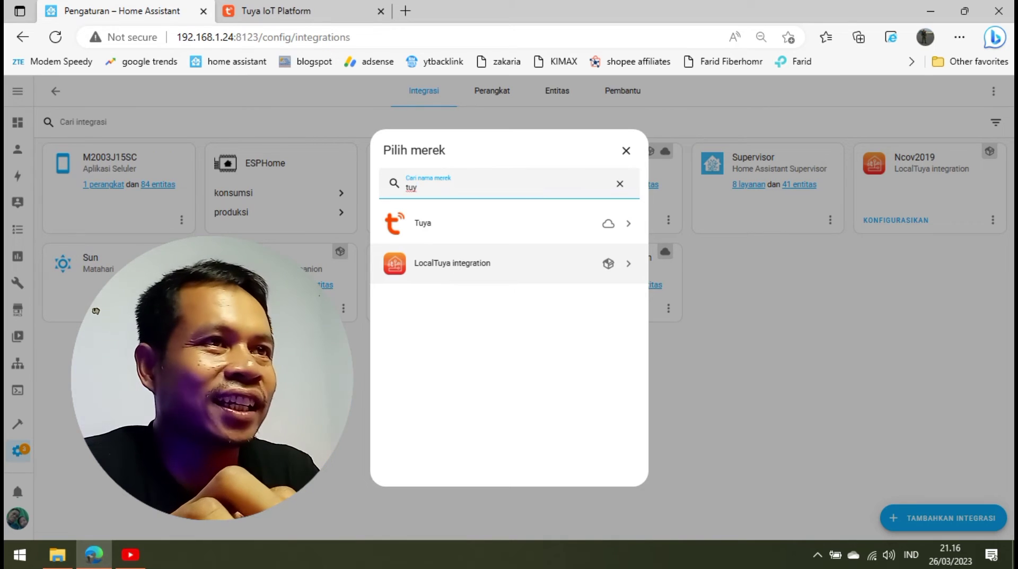
key(Up)
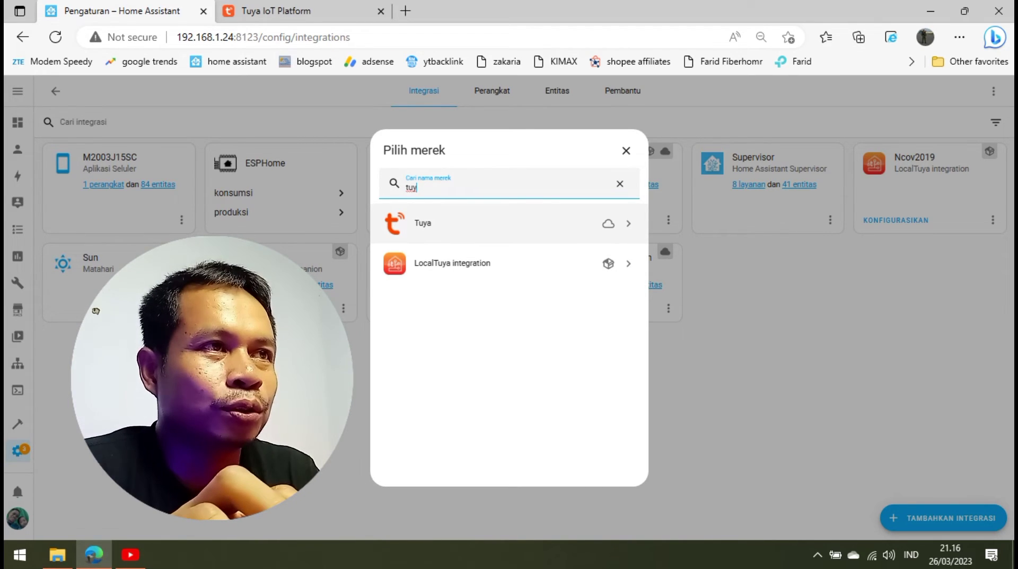
key(Return)
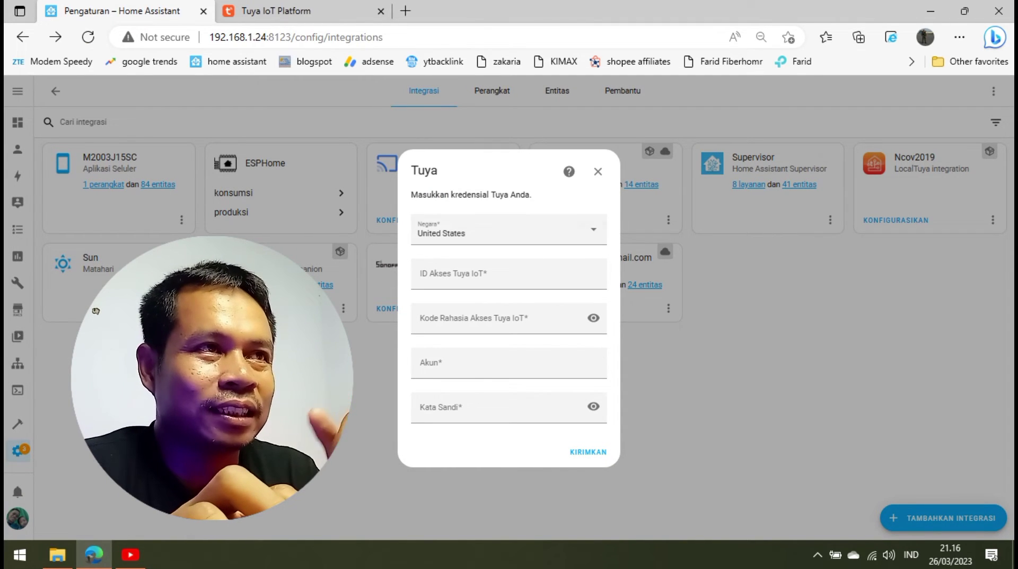
Set the country (Negara) in the Tuya credentials form to Indonesia
key(Return)
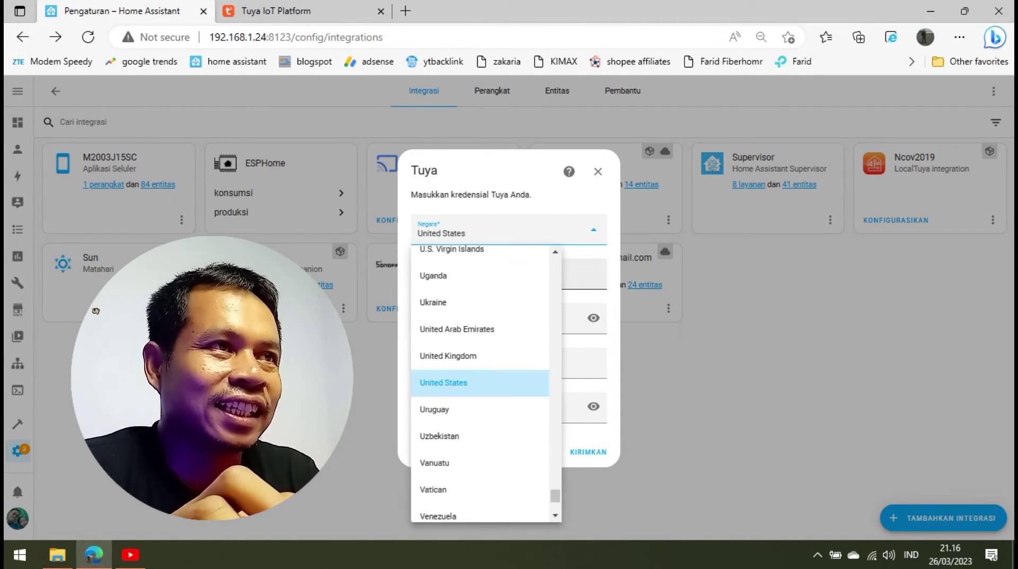
key(Up)
key(Up)
key(Up)
key(Up)
key(Up)
key(Up)
key(Up)
key(Up)
key(Up)
key(Up)
key(Up)
key(Up)
key(Up)
key(Up)
key(Up)
key(Up)
key(Up)
key(Up)
key(Up)
key(Up)
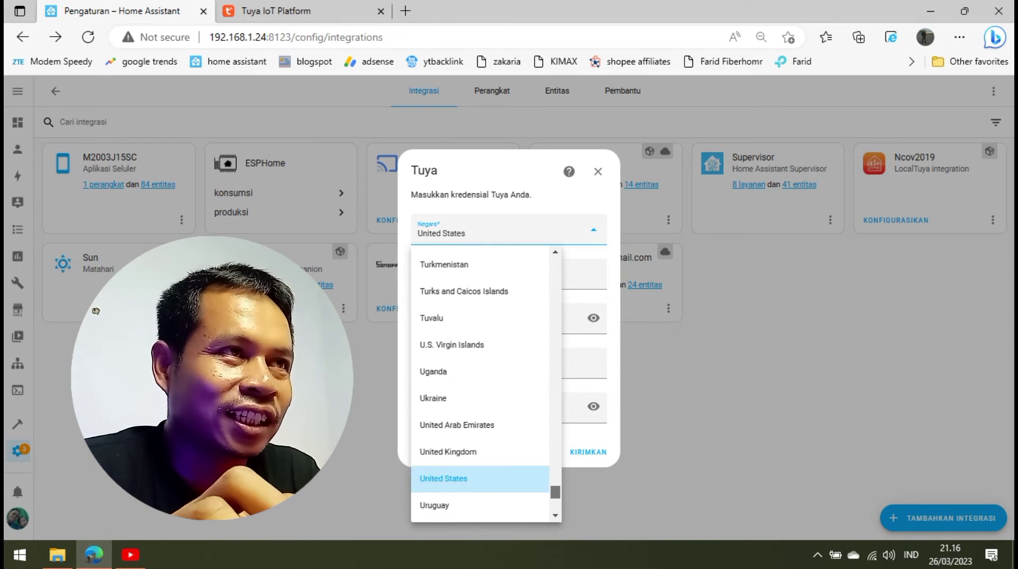
key(Up)
key(Up)
key(Up)
key(Up)
key(Up)
key(Up)
key(Up)
key(Up)
key(Up)
key(Up)
key(Up)
key(Up)
key(Up)
key(Up)
key(Up)
key(Up)
key(Up)
key(Up)
key(Up)
key(Up)
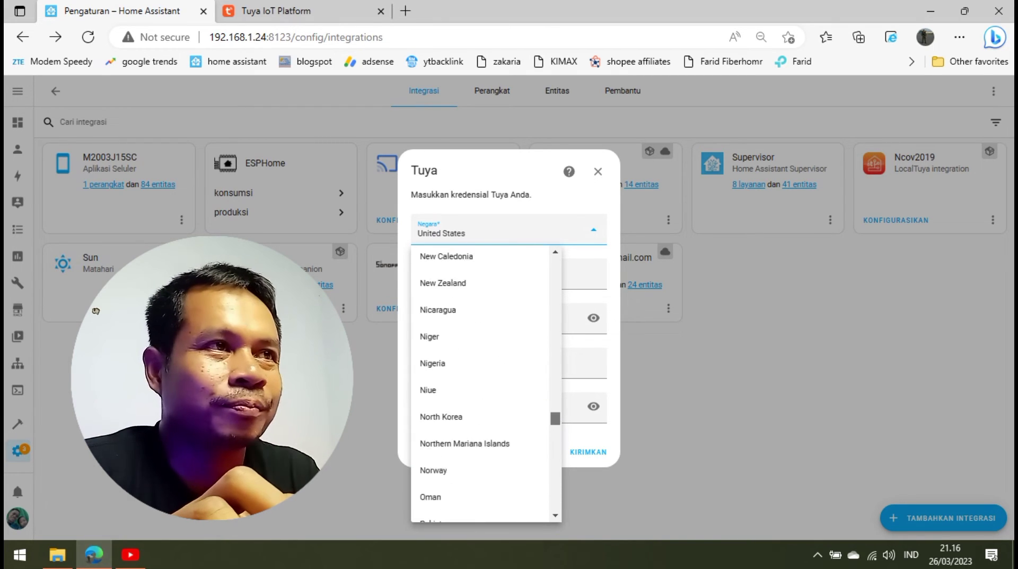
key(Up)
key(Up)
key(Up)
key(Up)
key(Up)
key(Up)
key(Up)
key(Up)
key(Up)
key(Up)
key(Up)
key(Up)
key(Up)
key(Up)
key(Up)
key(Up)
key(Up)
key(Up)
key(Up)
key(Up)
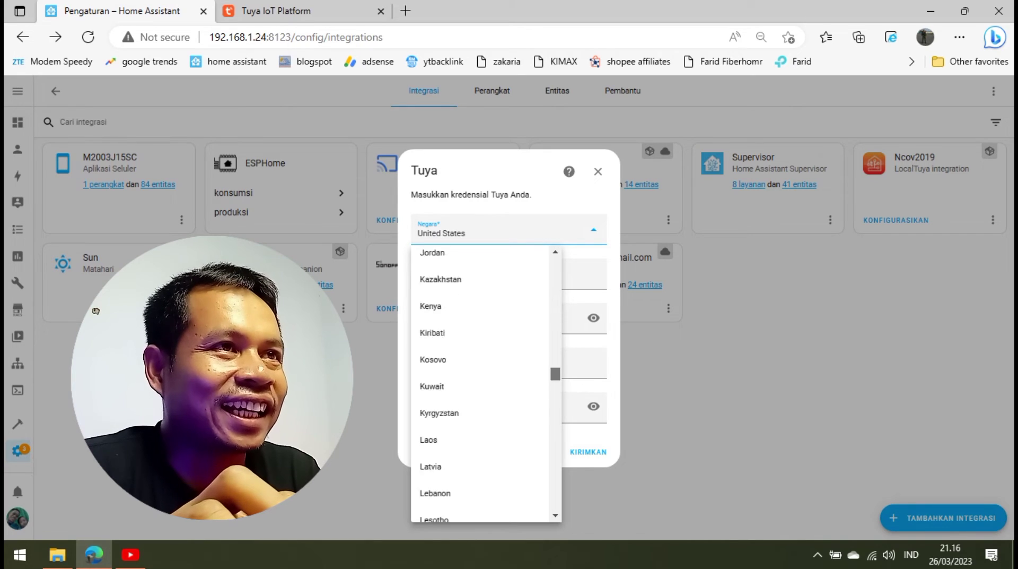
key(i)
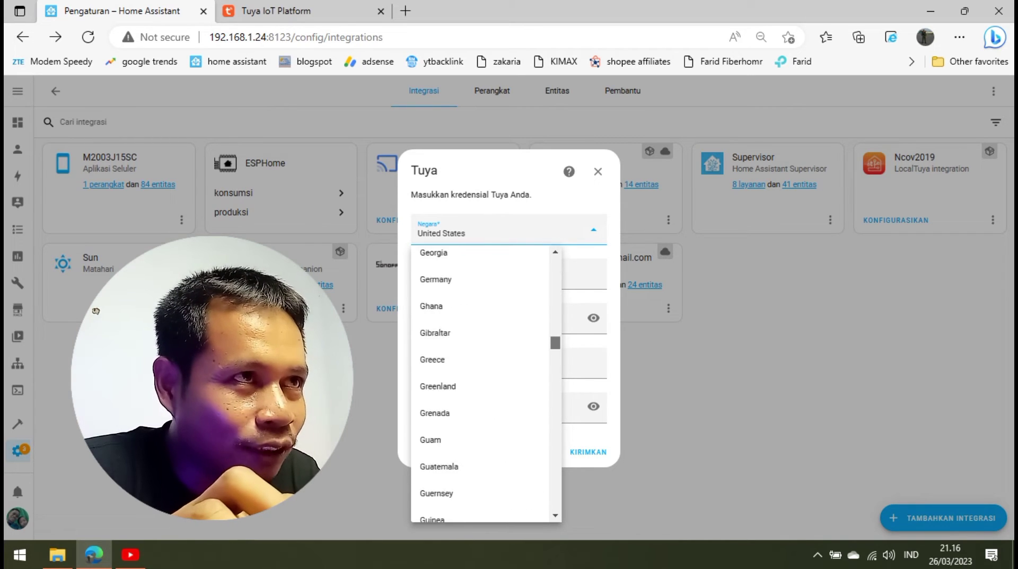
key(Up)
key(Return)
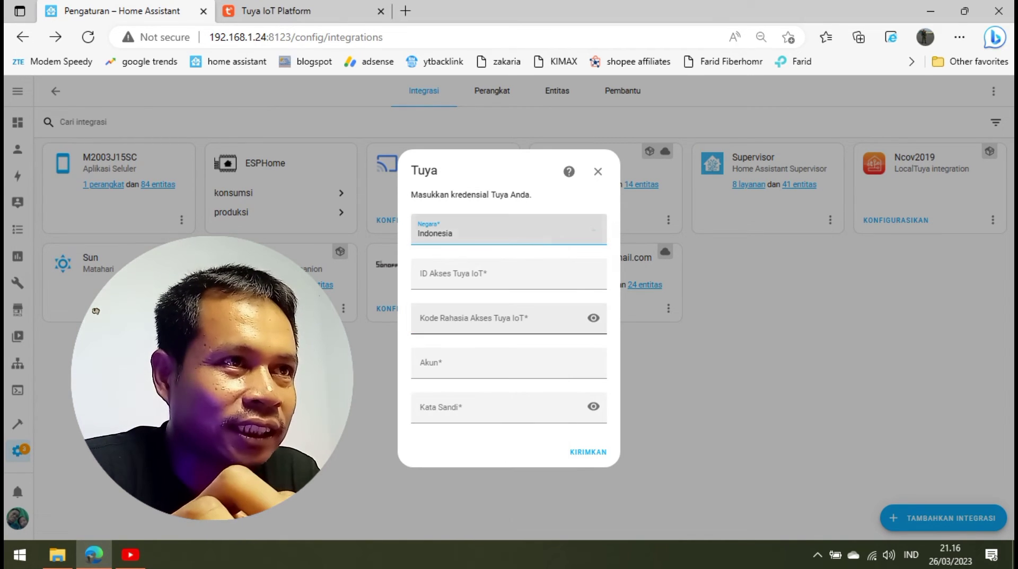
Copy the Access ID from the Tuya IoT project and paste it into the Tuya form's access ID field
key(Tab)
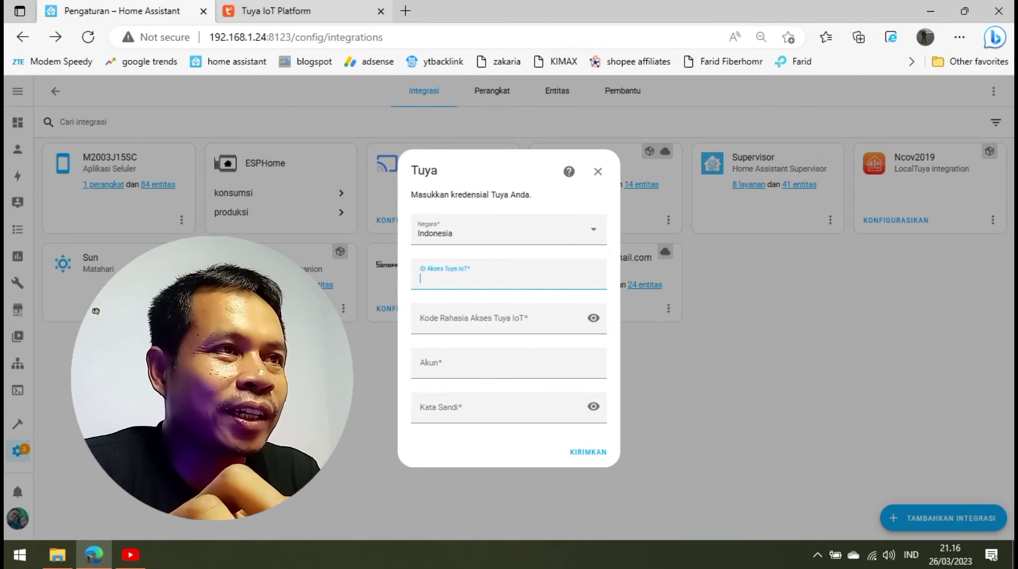
key(ctrl+Tab)
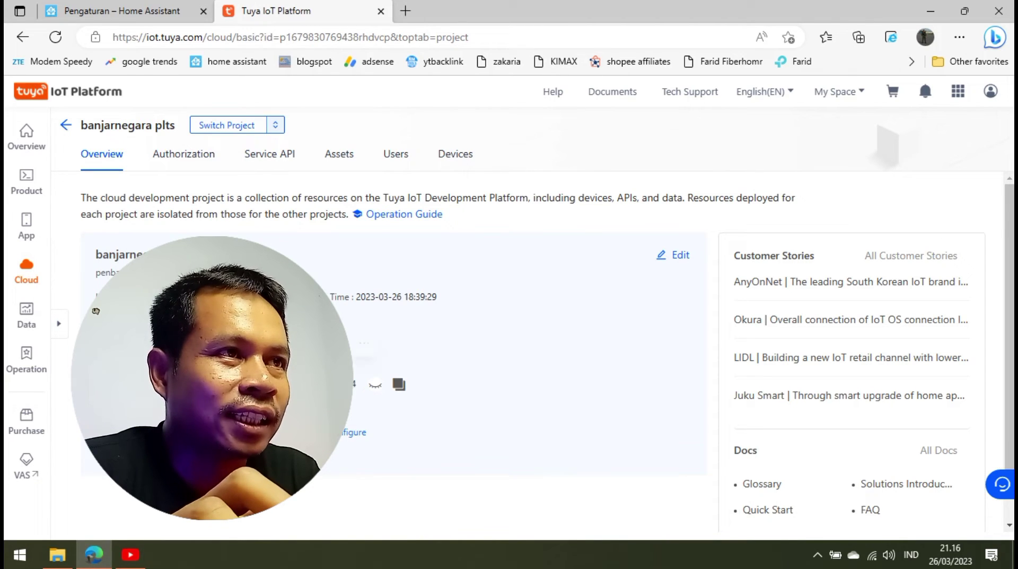
right_click(248, 365)
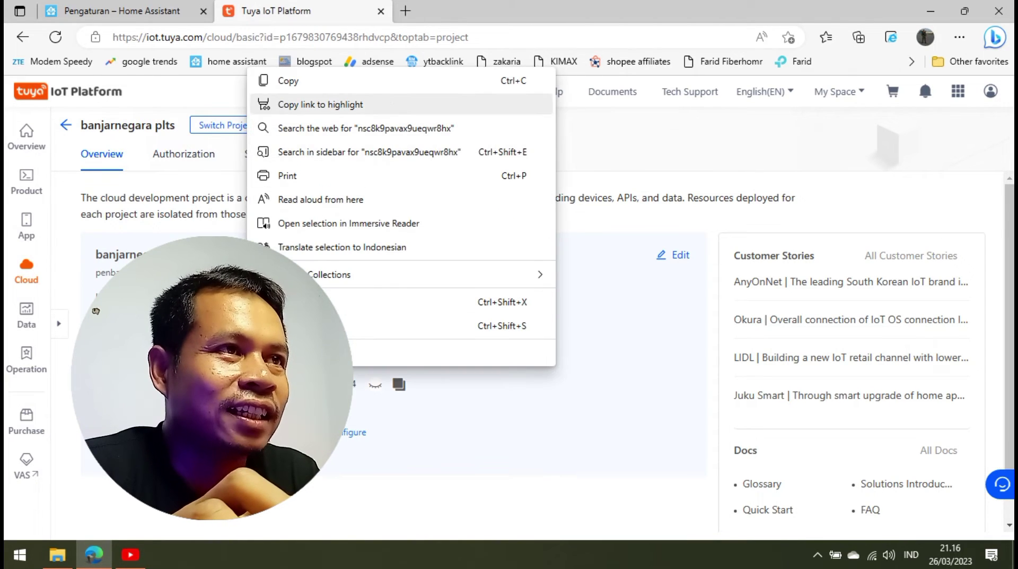
key(Up)
key(Return)
key(ctrl+Tab)
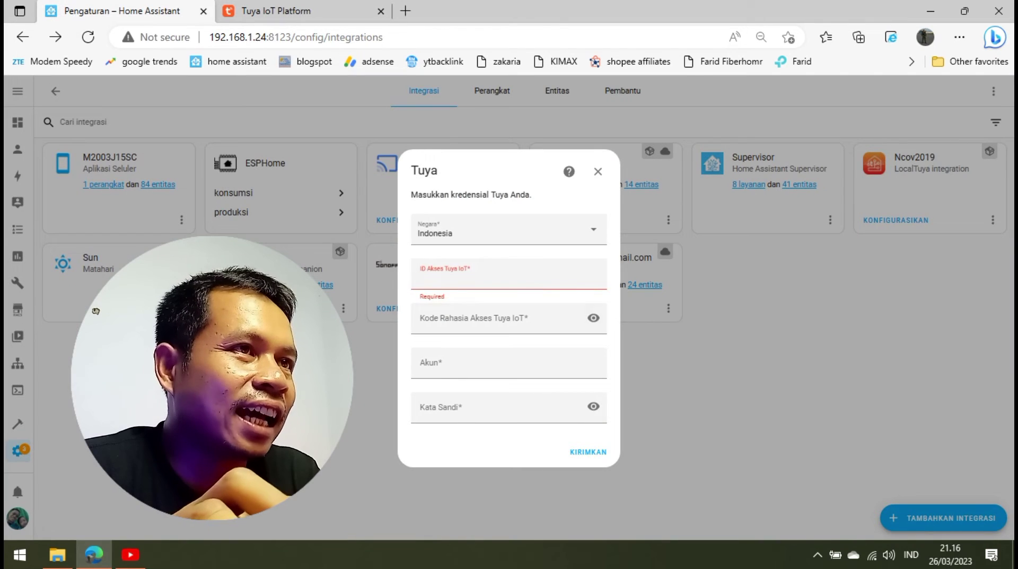
key(shift+F10)
key(Down)
key(Down)
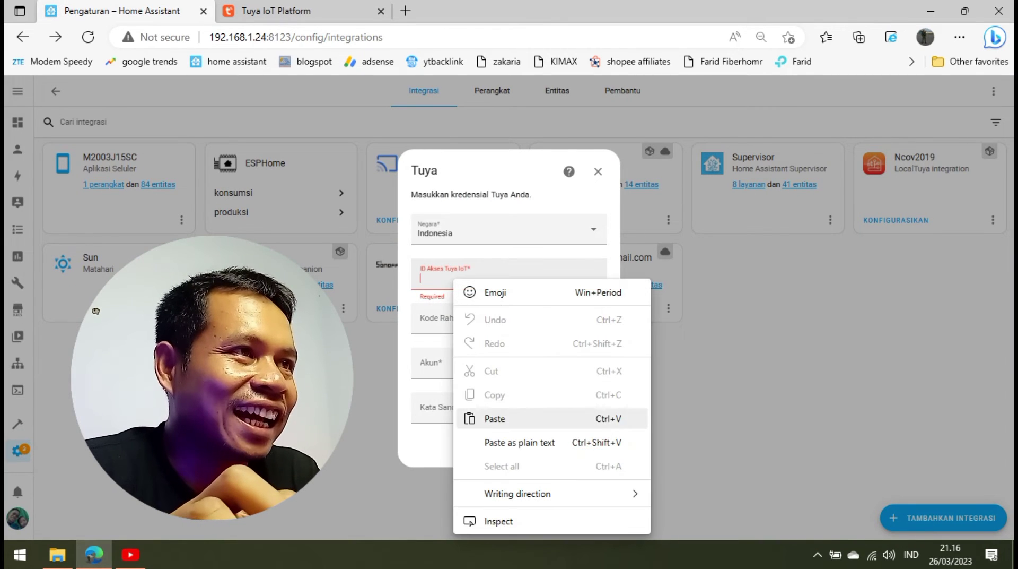
key(Return)
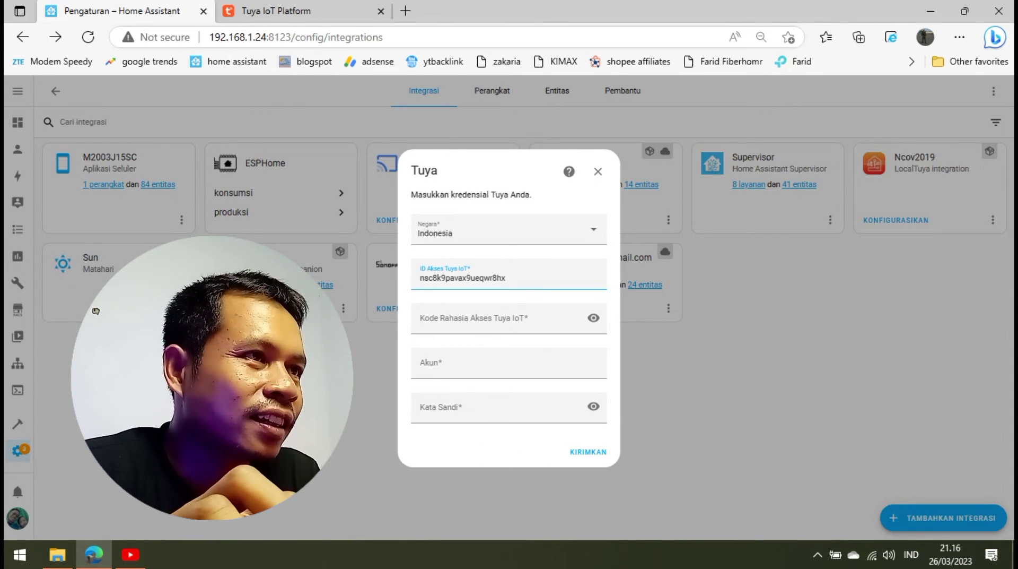
Copy the Access Secret from the Tuya IoT project and paste it into the Tuya form's access secret field
key(ctrl+Tab)
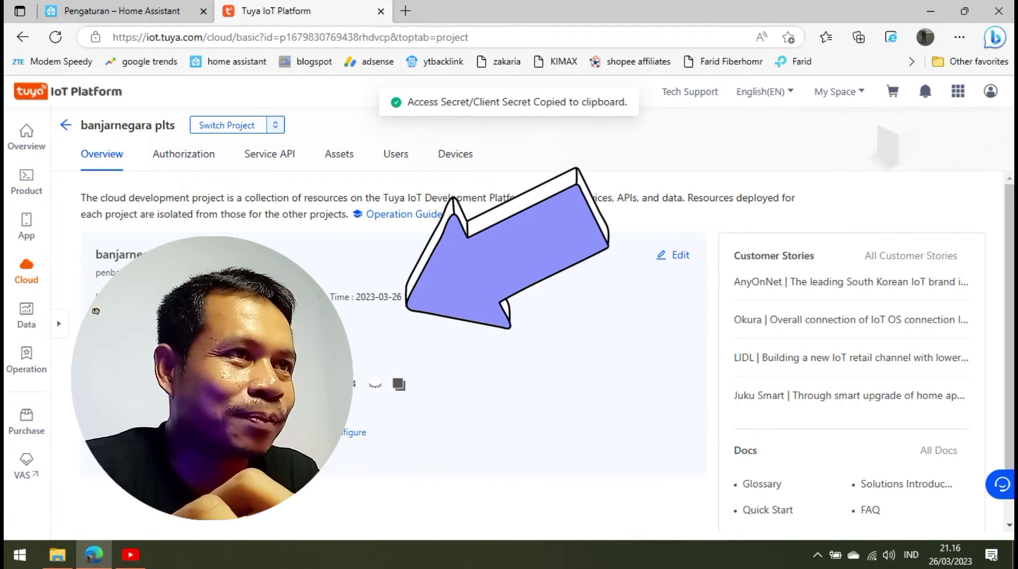
key(ctrl+Tab)
click(459, 320)
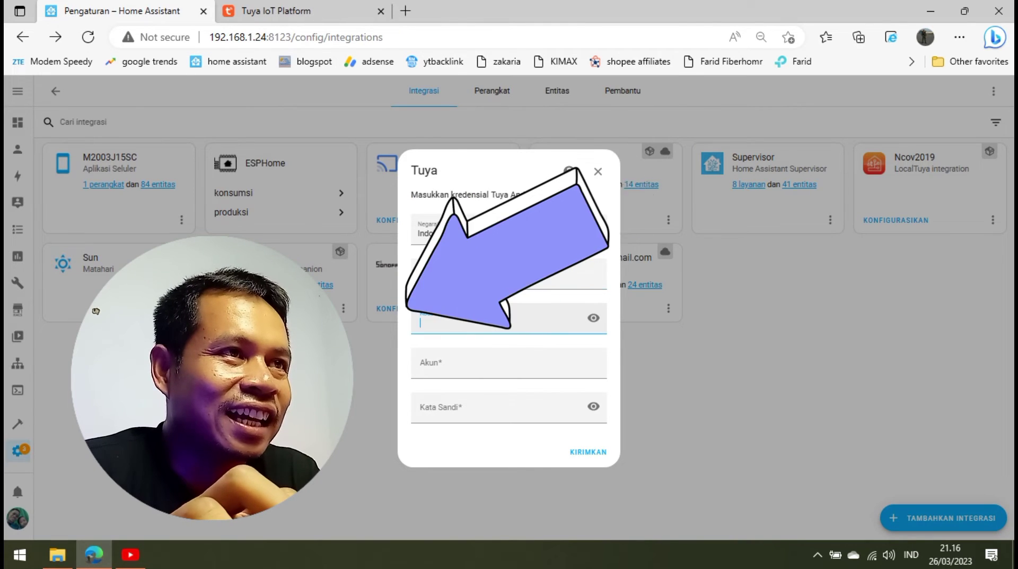
right_click(460, 320)
click(500, 205)
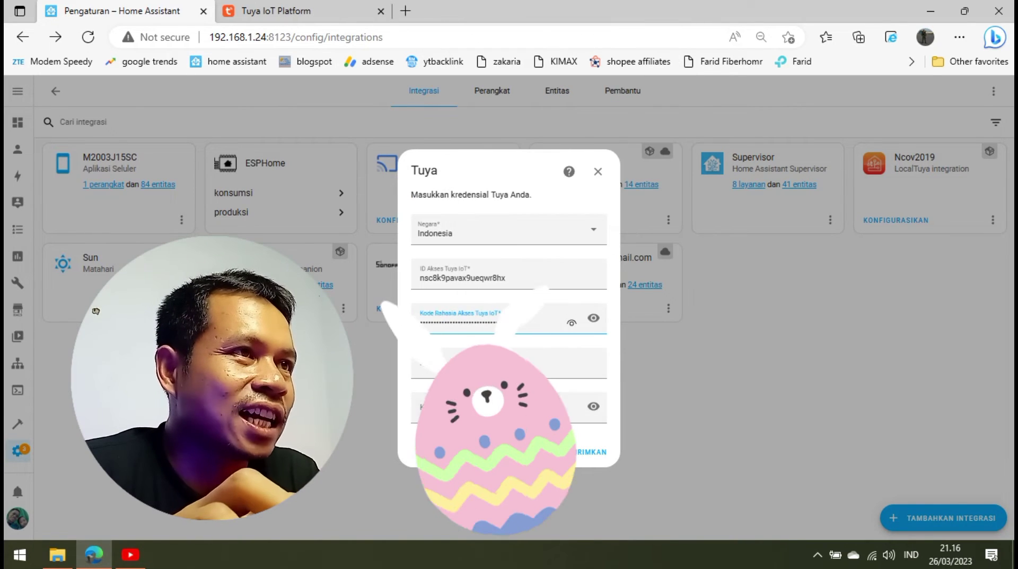
Fill in the account e-mail and password from the saved login, and close the Tuya form without submitting it
click(467, 366)
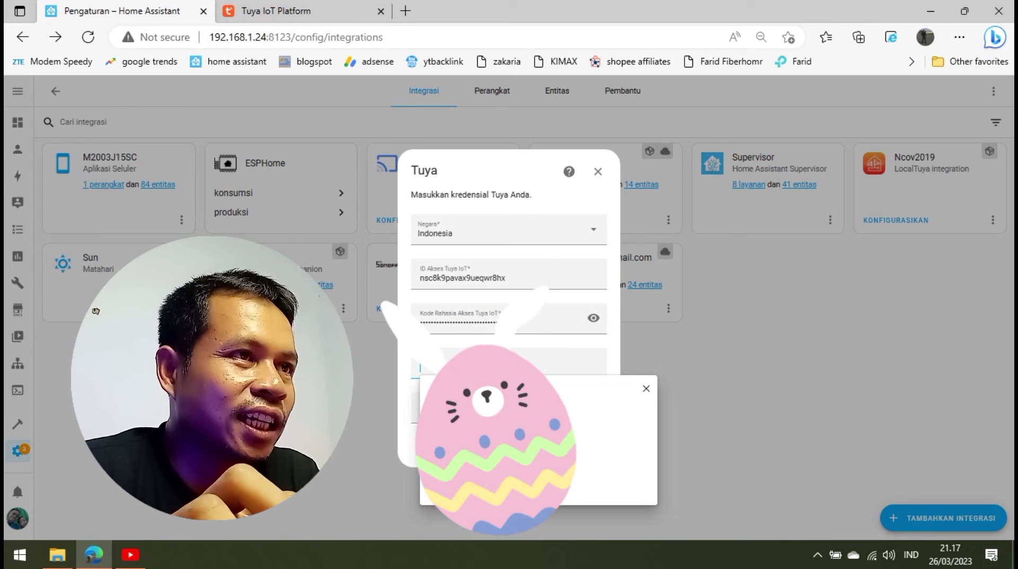
key(Down)
key(Return)
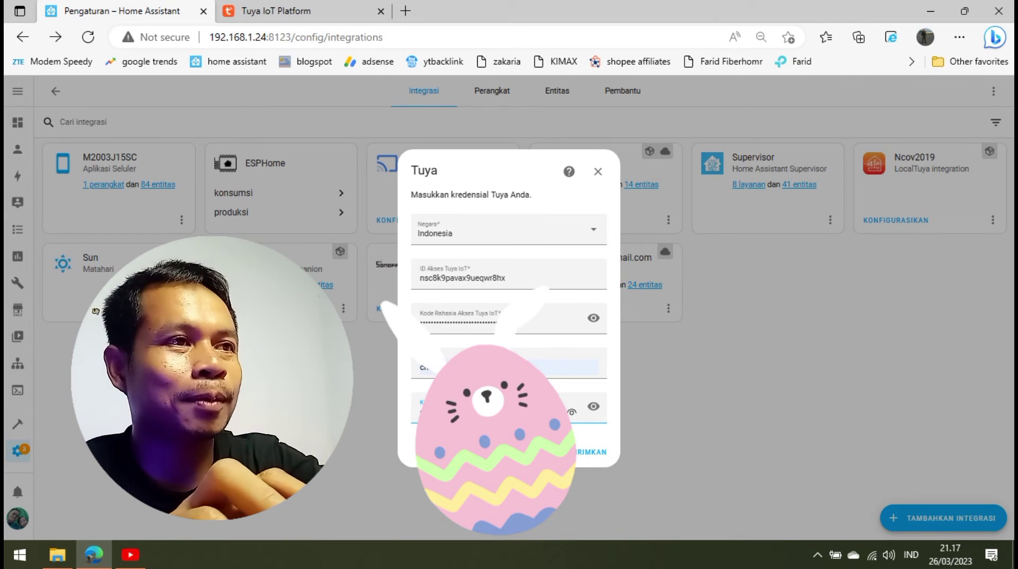
key(Escape)
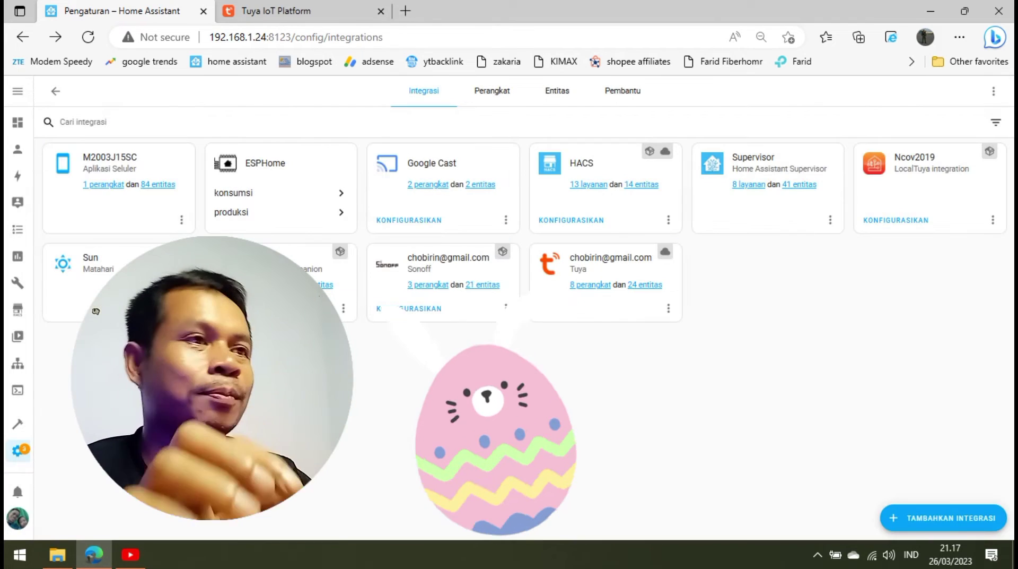
Open the entity list of the existing Tuya integration and look through its devices' entities
click(648, 285)
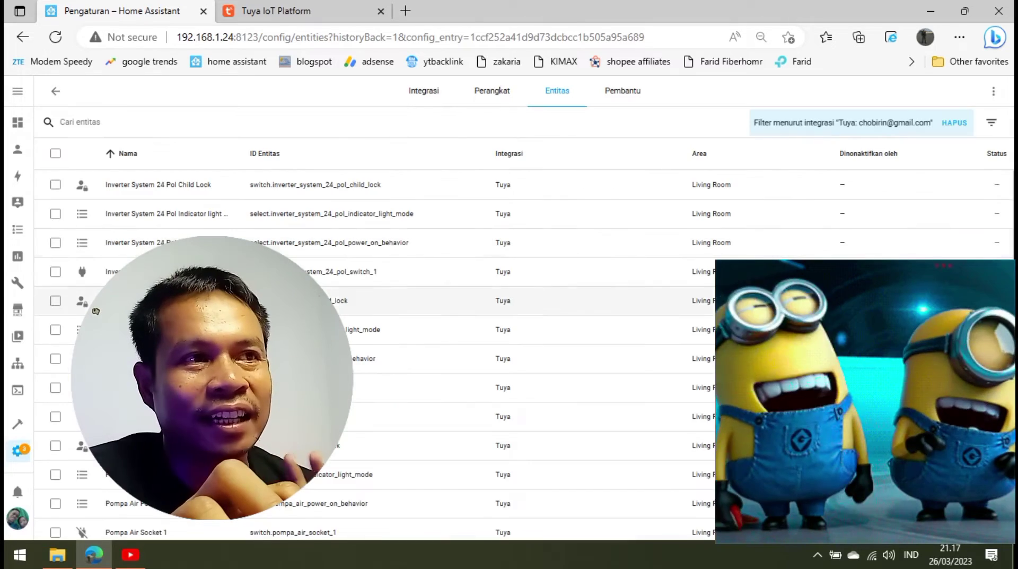
scroll(371, 345, down, 10)
scroll(371, 318, down, 1)
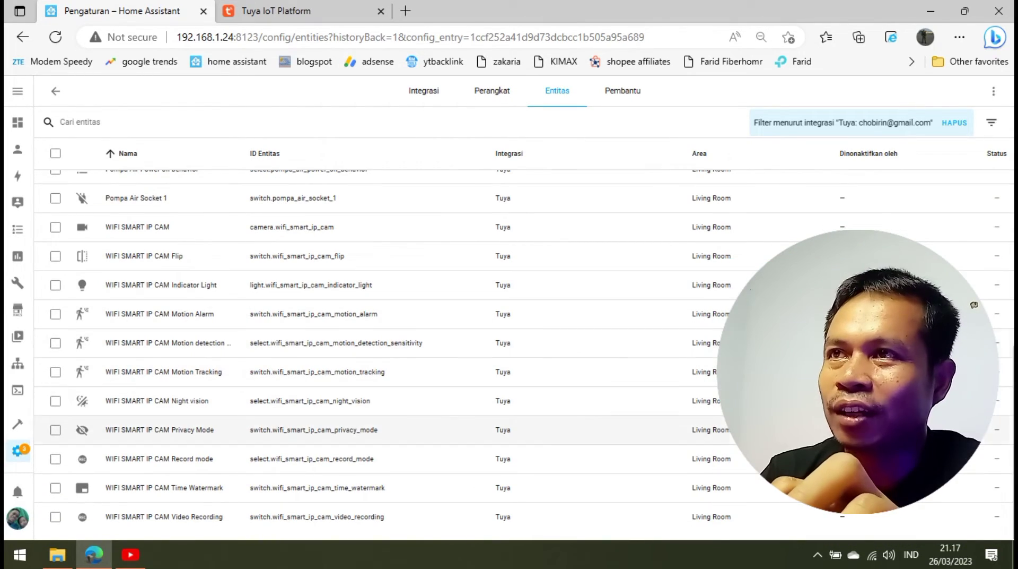
scroll(371, 318, up, 6)
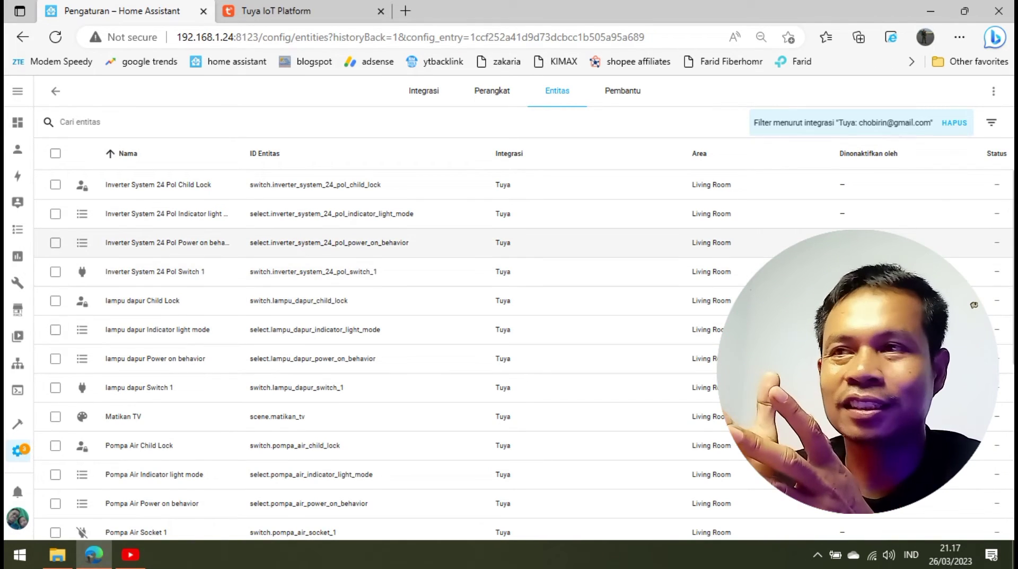
Reopen the Tuya integration's entity list from the integrations overview and examine the switch, pump and IP camera entities
scroll(372, 350, down, 6)
scroll(372, 242, up, 6)
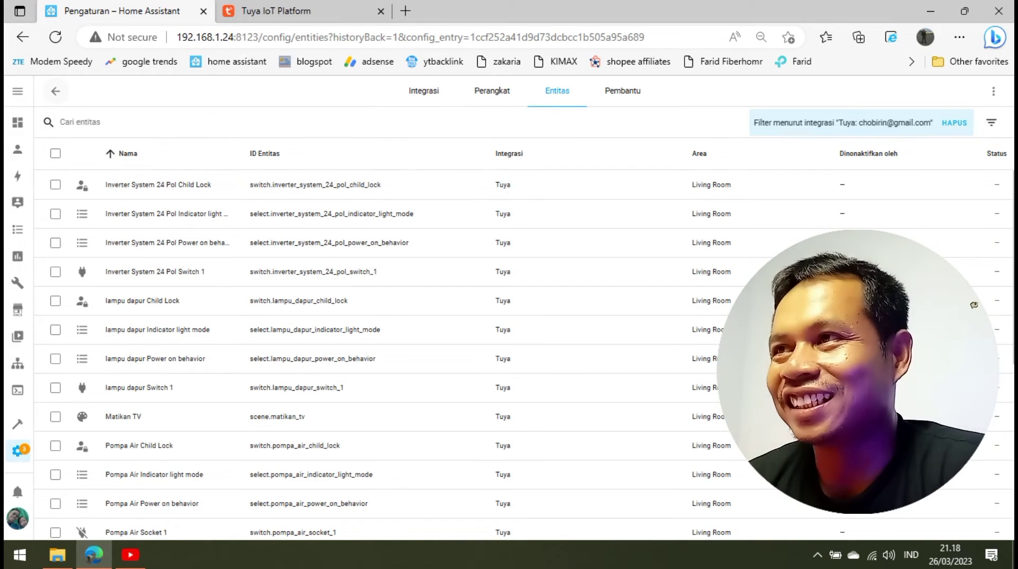
click(56, 92)
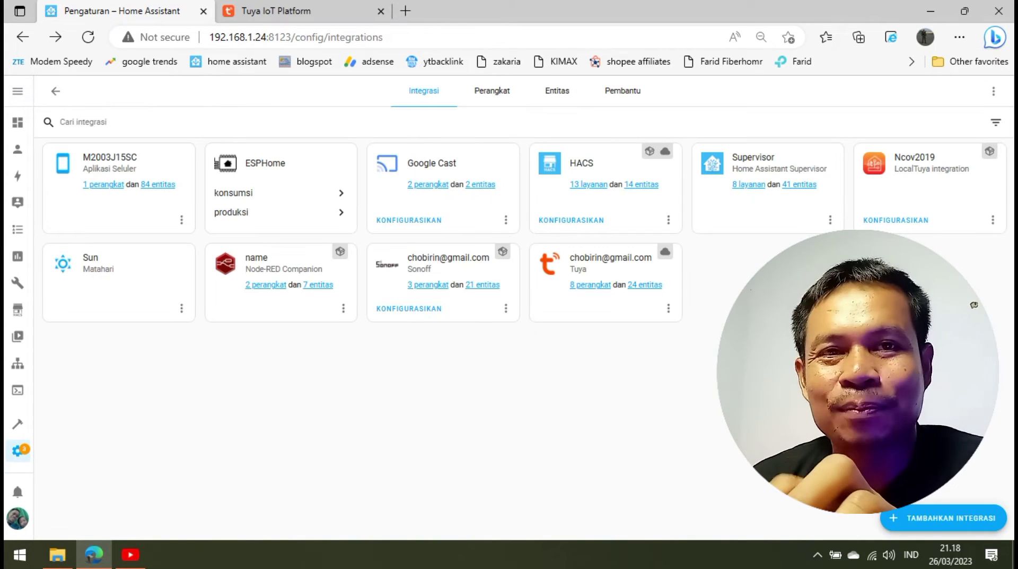
click(645, 285)
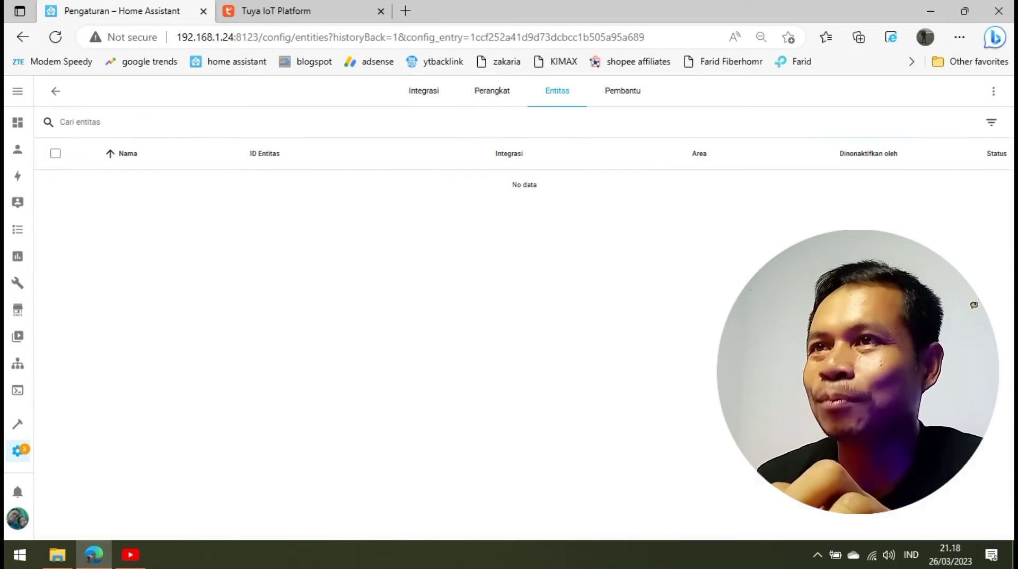
scroll(975, 305, down, 2)
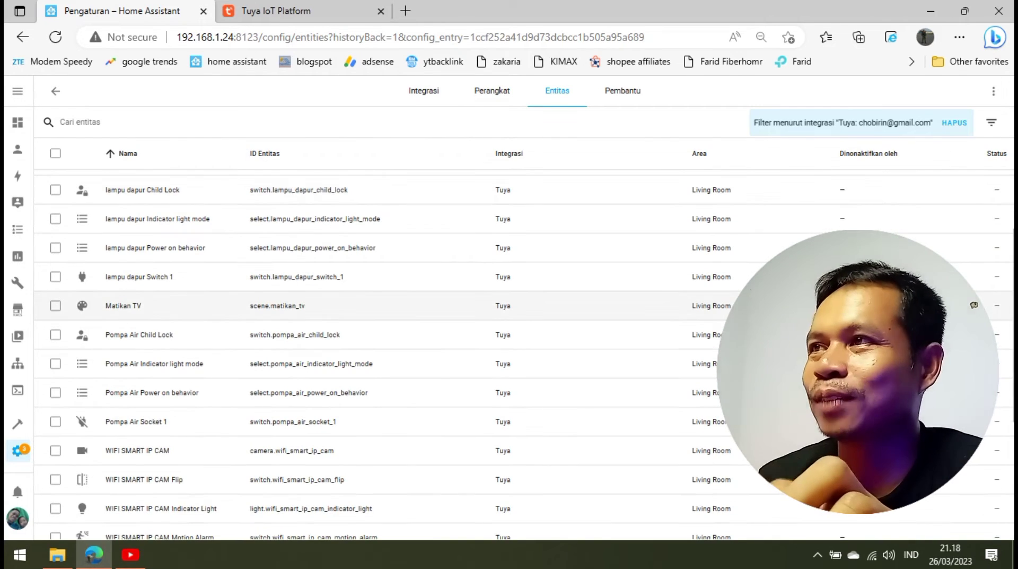
scroll(975, 305, up, 2)
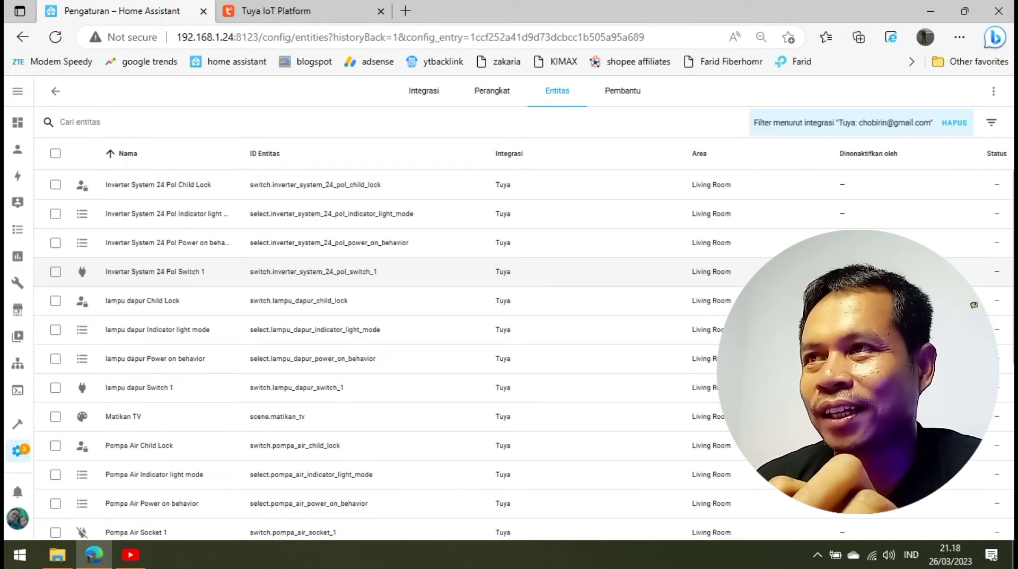
scroll(523, 345, down, 3)
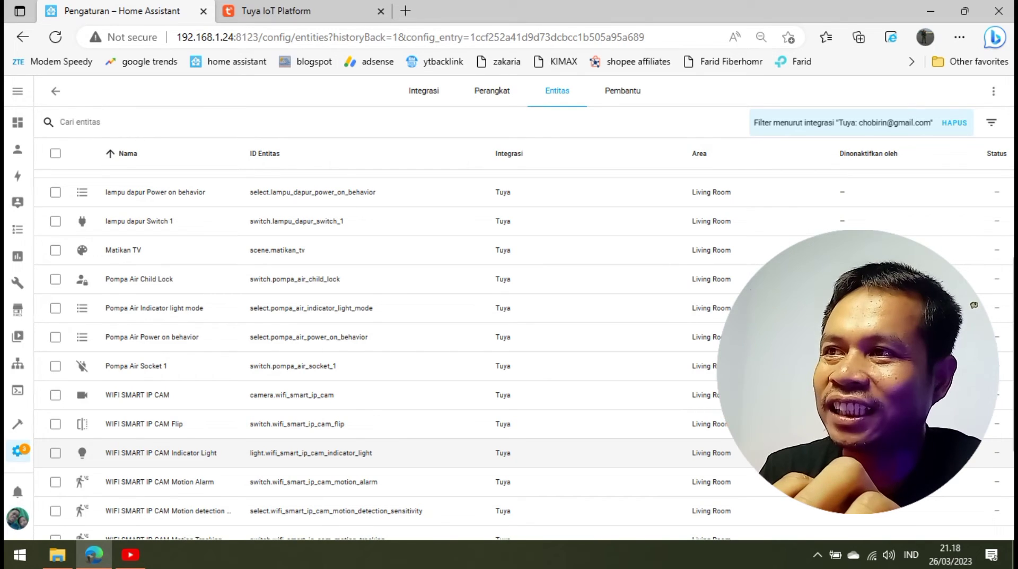
scroll(371, 467, down, 3)
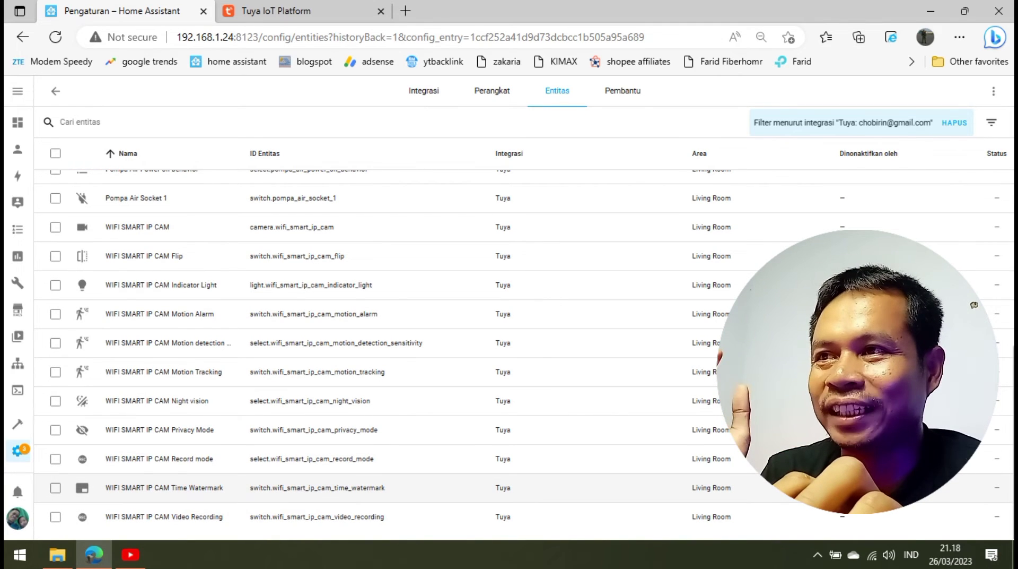
scroll(372, 345, up, 4)
Open the dashboard's Switch view and put the dashboard into edit mode
click(18, 122)
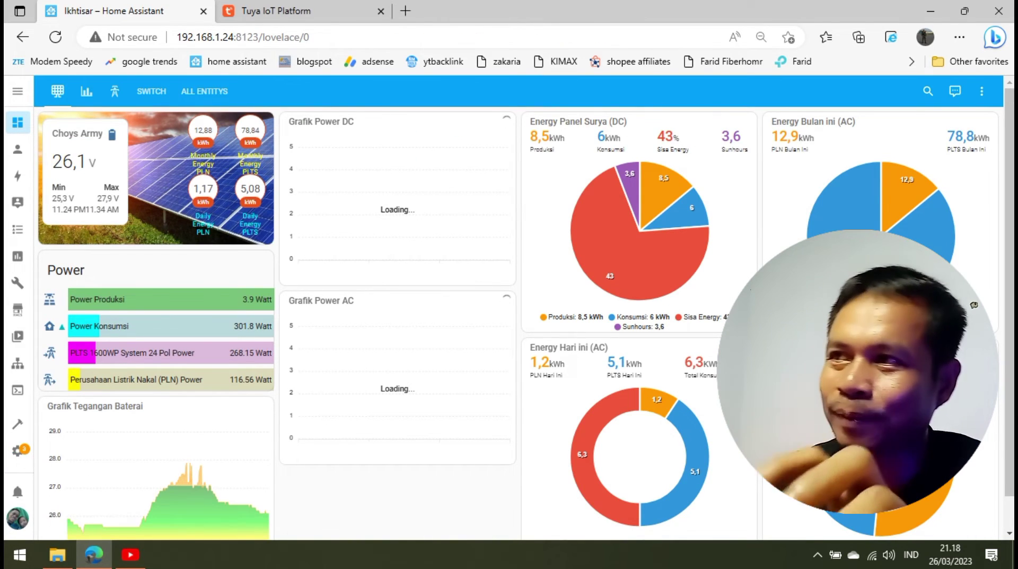
click(151, 91)
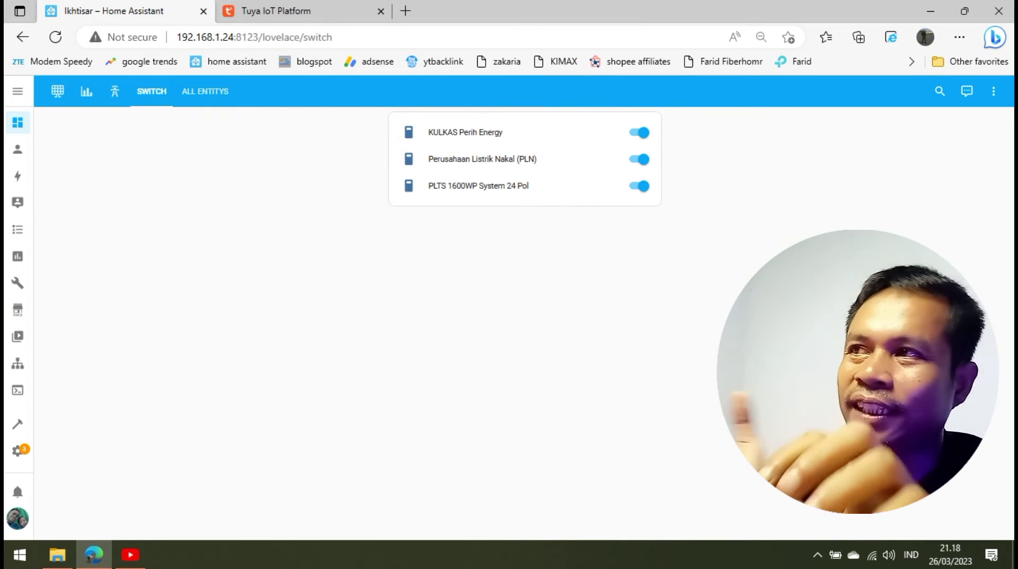
click(994, 91)
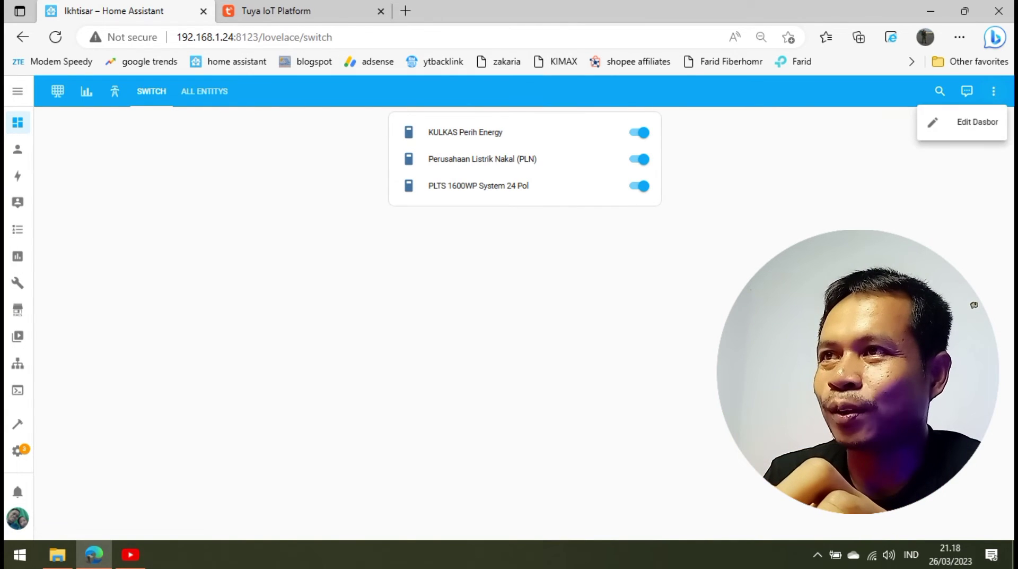
click(971, 121)
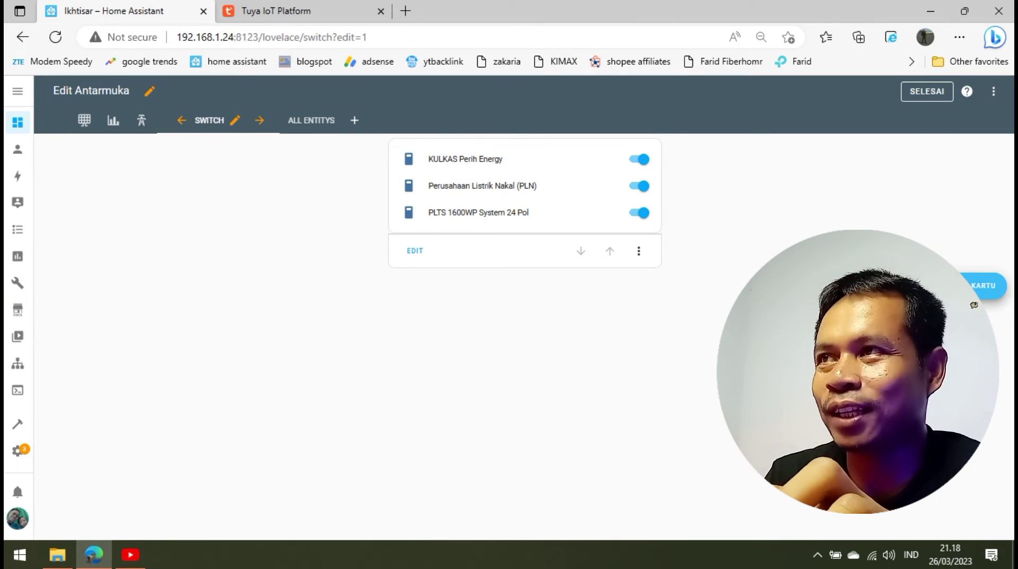
Start adding a card to the Switch view by entity and select Inverter System 24 Pol Switch 1
click(974, 305)
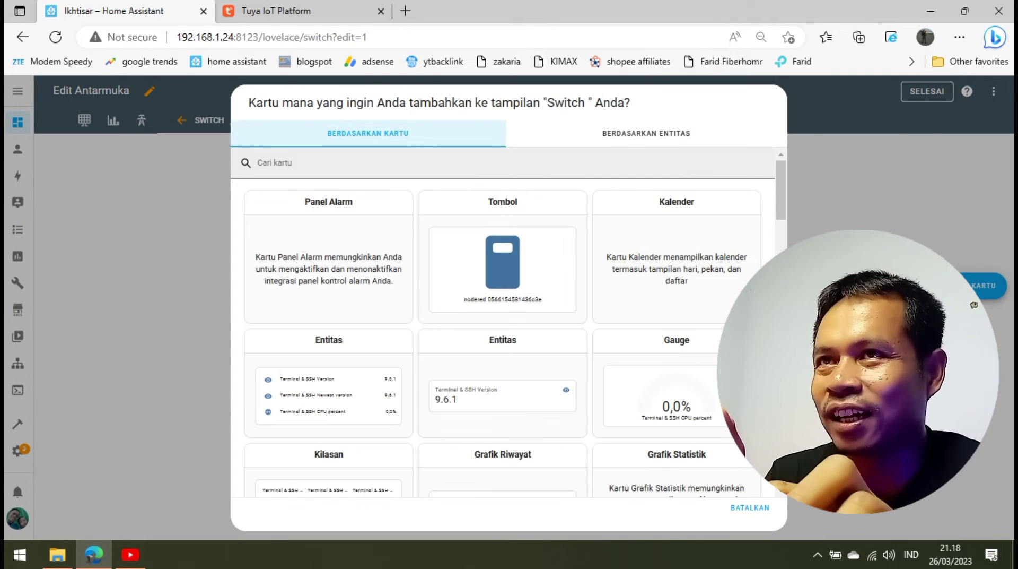
click(646, 133)
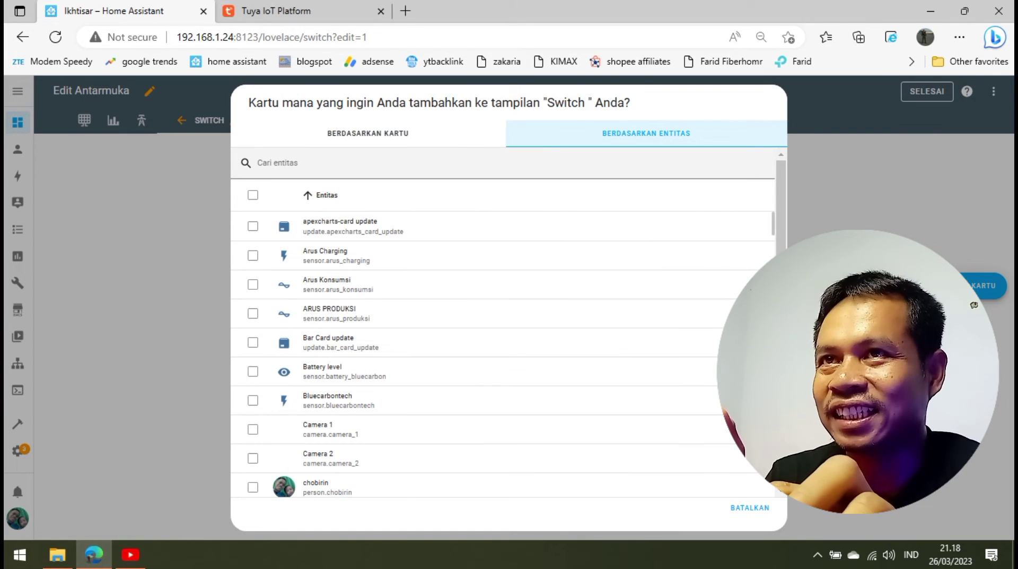
scroll(974, 305, down, 6)
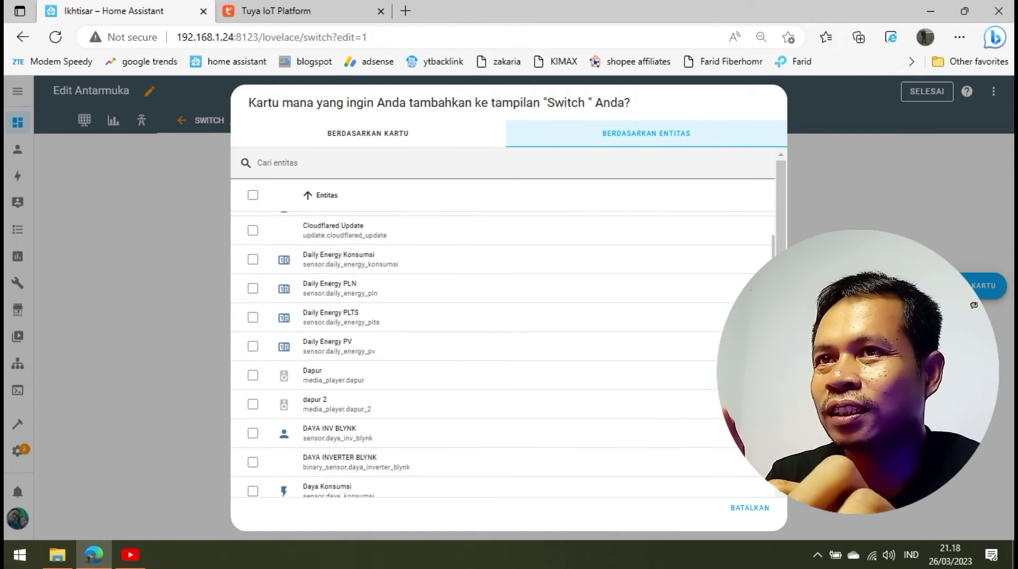
scroll(975, 305, down, 1)
scroll(974, 305, down, 8)
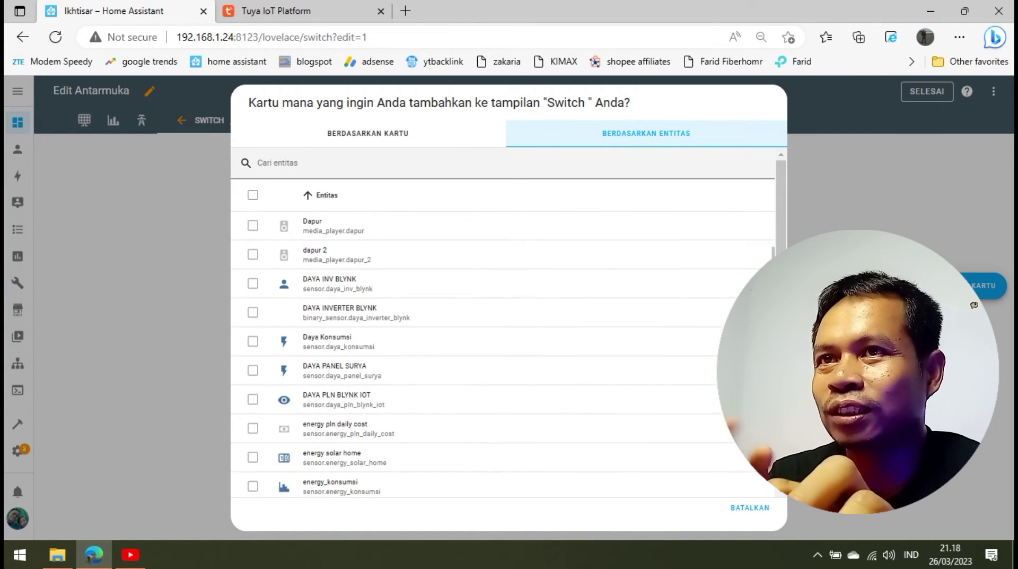
scroll(974, 304, down, 3)
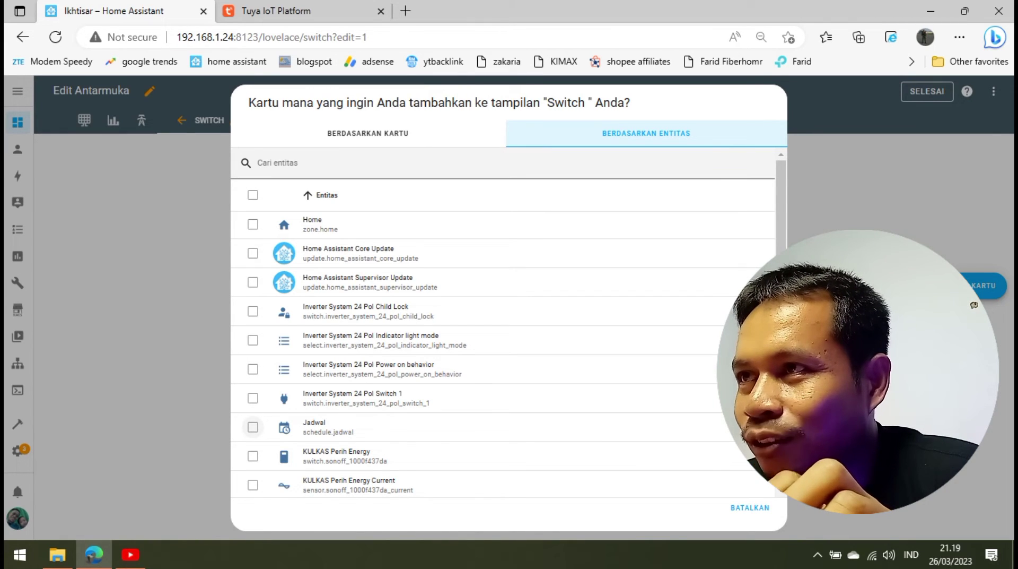
click(253, 398)
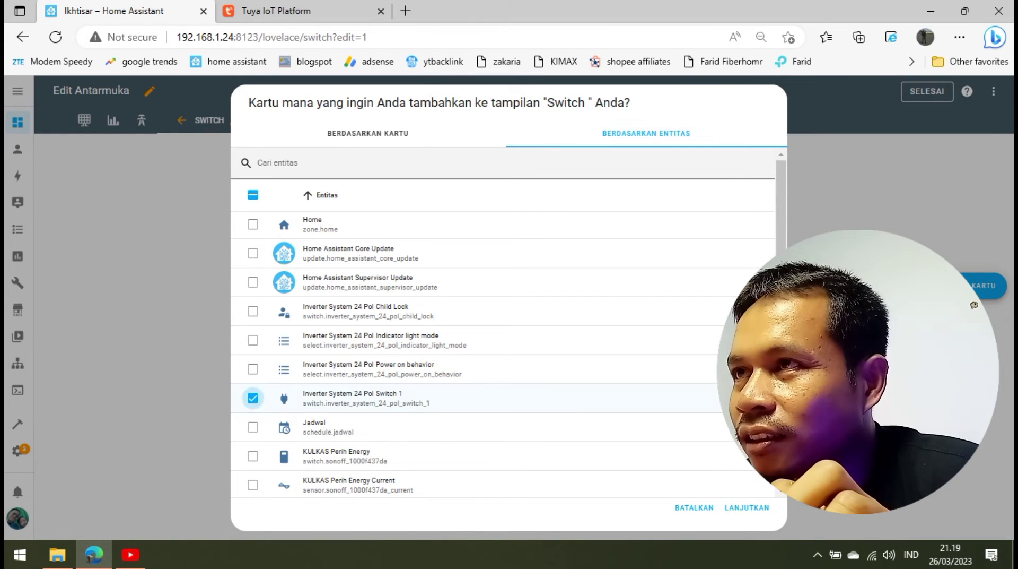
Add Pompa Air Socket 1 to the entities selected for the new card
scroll(253, 412, down, 1)
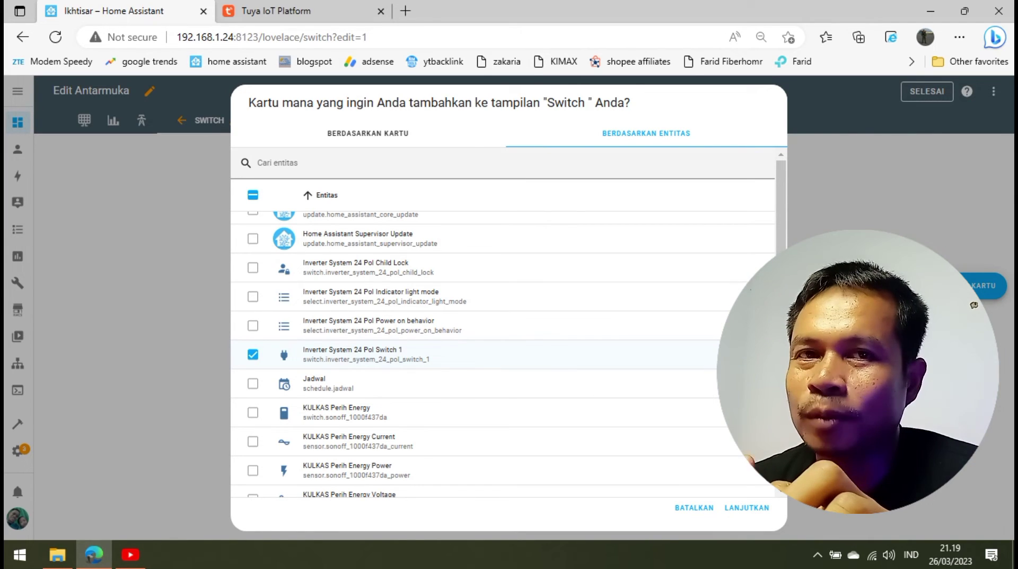
scroll(502, 353, down, 1)
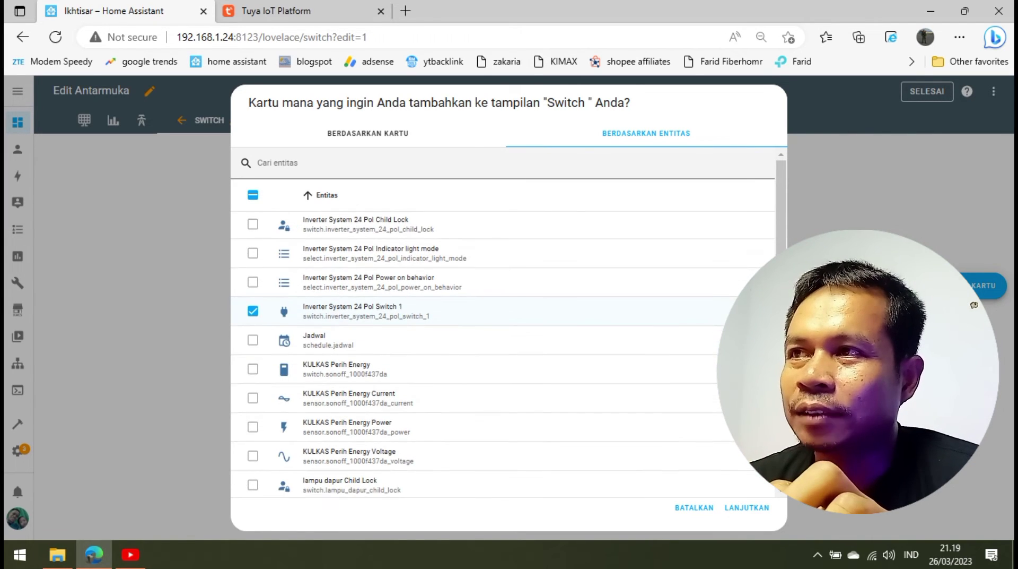
scroll(502, 353, down, 3)
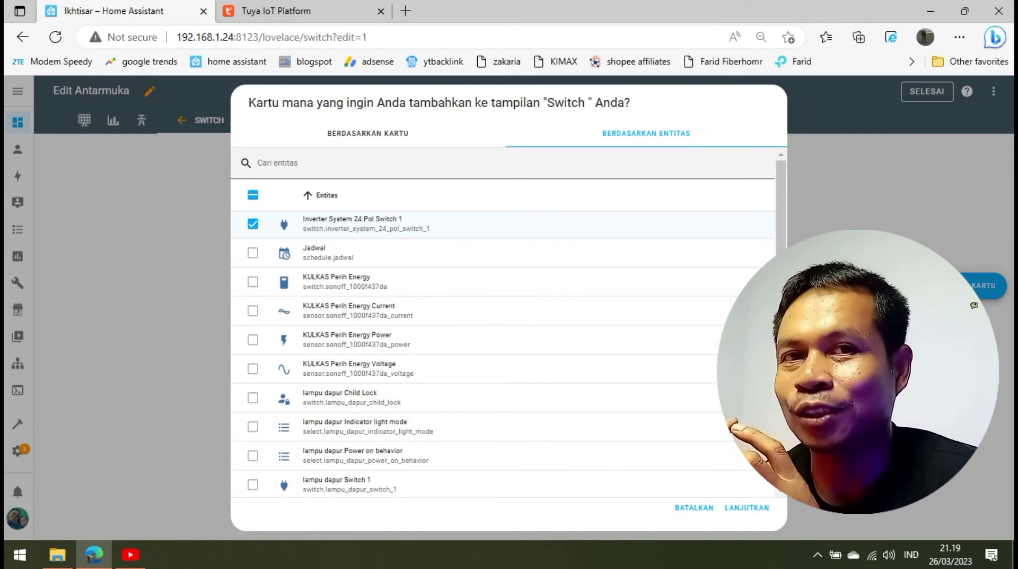
scroll(503, 345, down, 1)
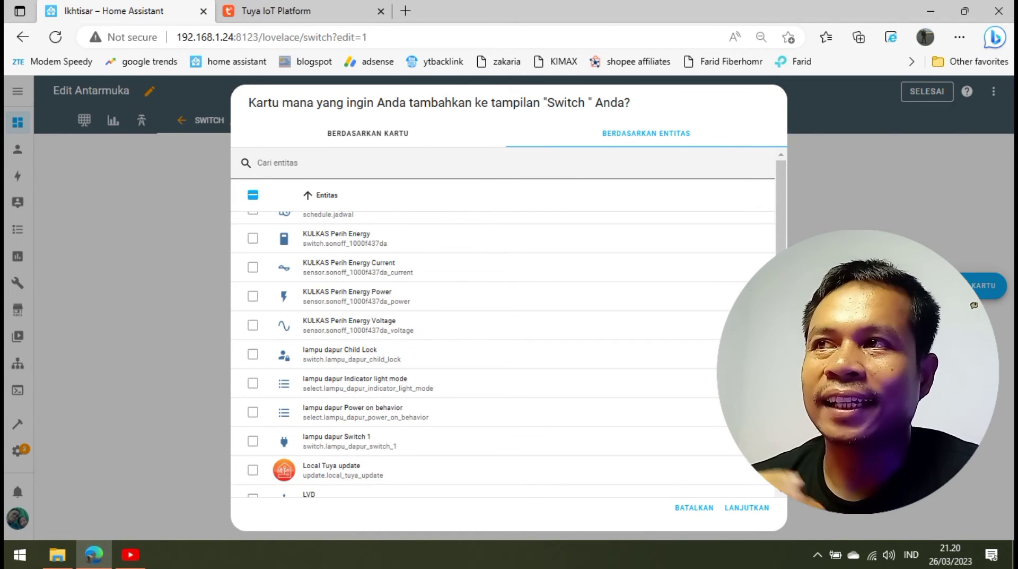
scroll(503, 350, up, 2)
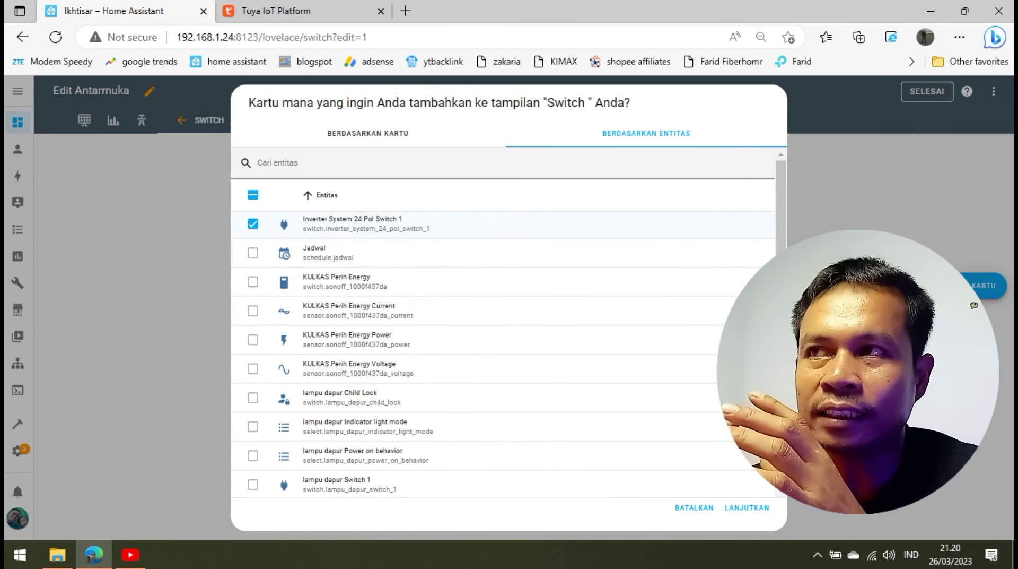
scroll(503, 351, down, 3)
scroll(503, 350, down, 3)
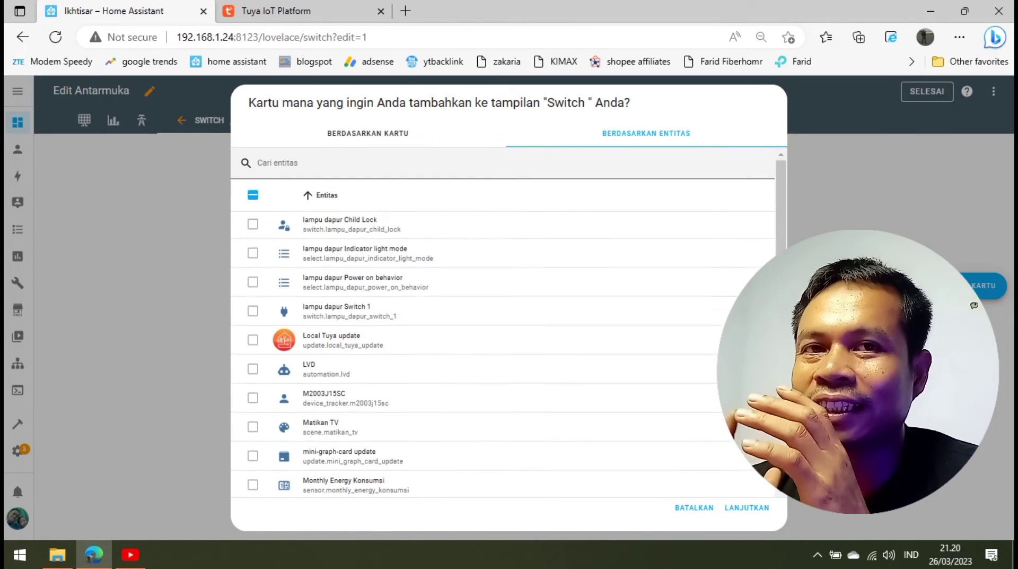
scroll(503, 350, down, 3)
scroll(503, 350, down, 10)
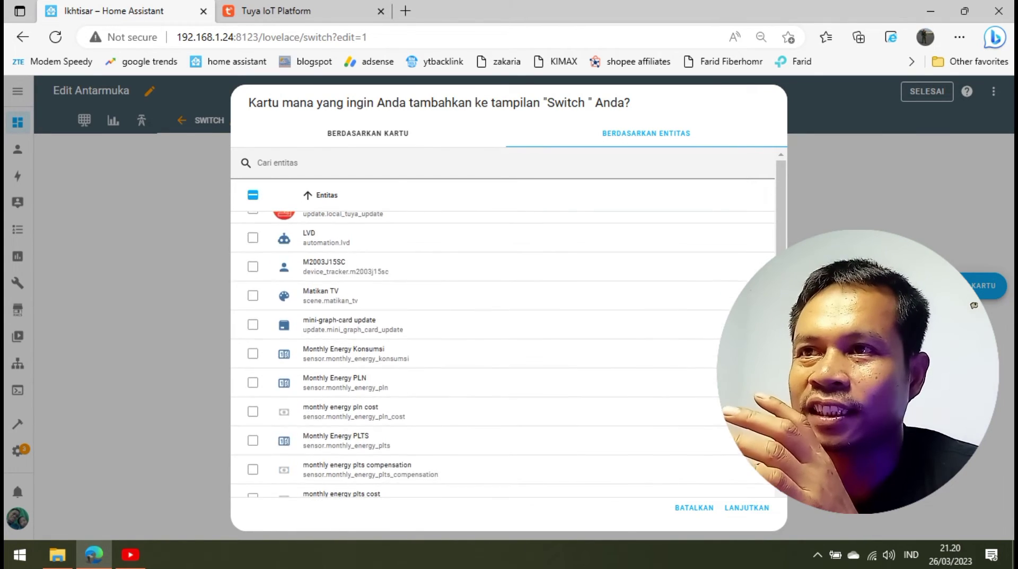
scroll(503, 350, down, 13)
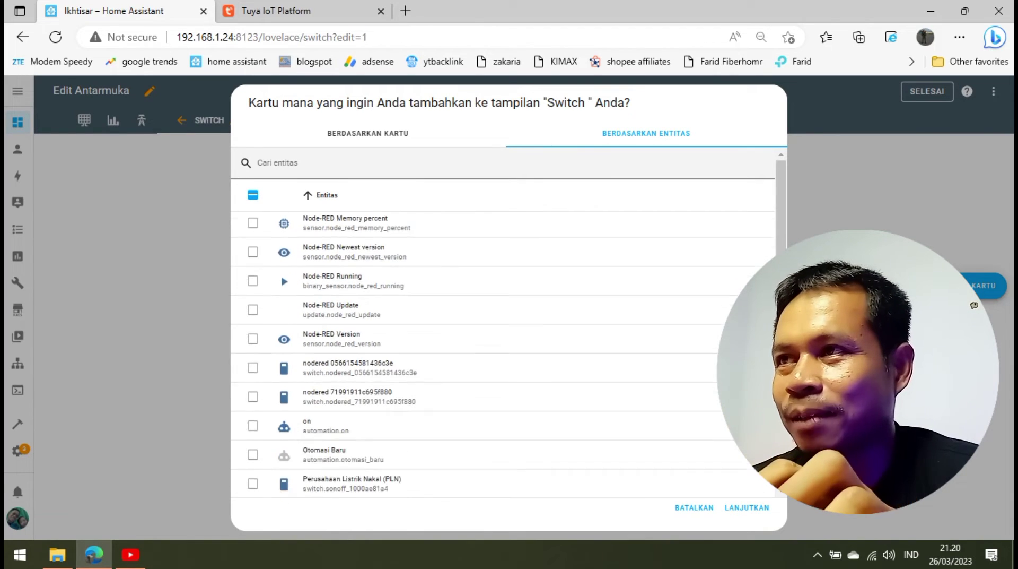
scroll(502, 350, down, 3)
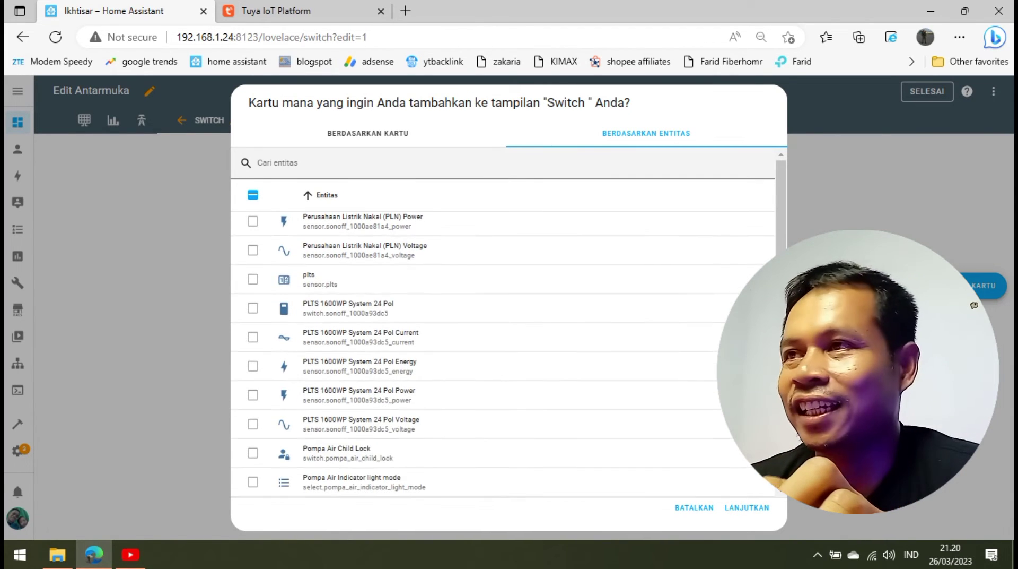
scroll(503, 350, down, 5)
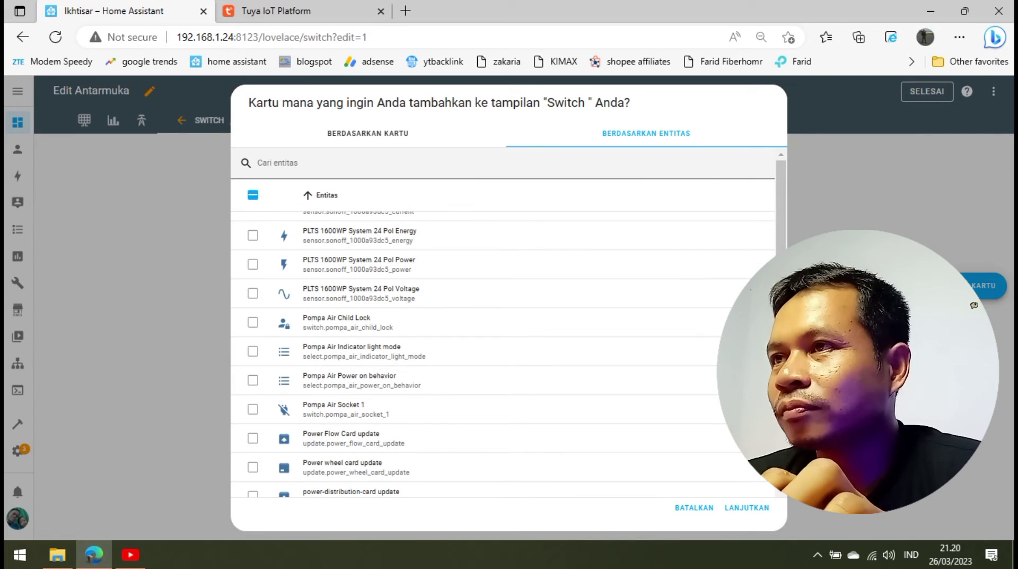
scroll(253, 410, down, 2)
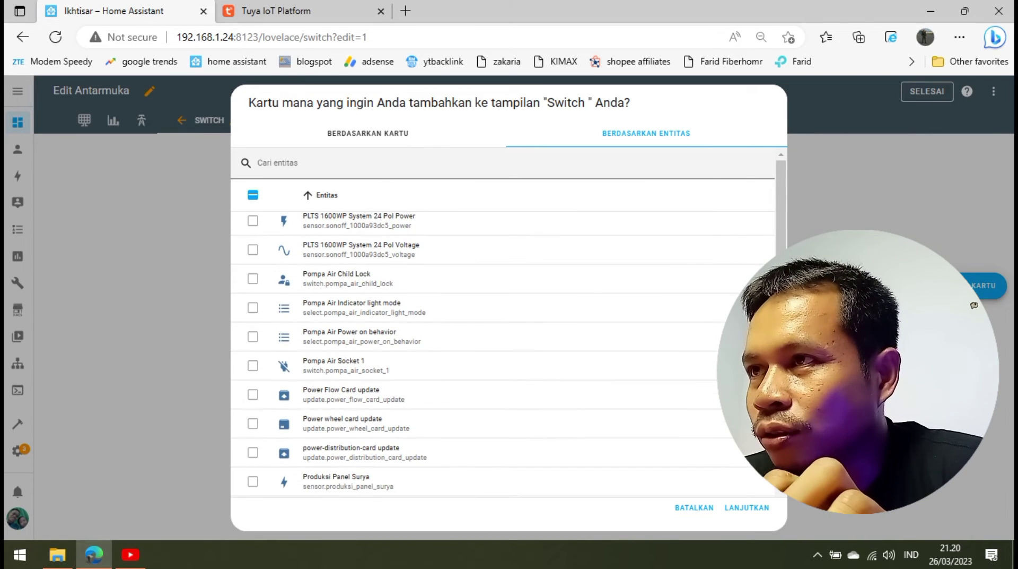
scroll(503, 350, down, 2)
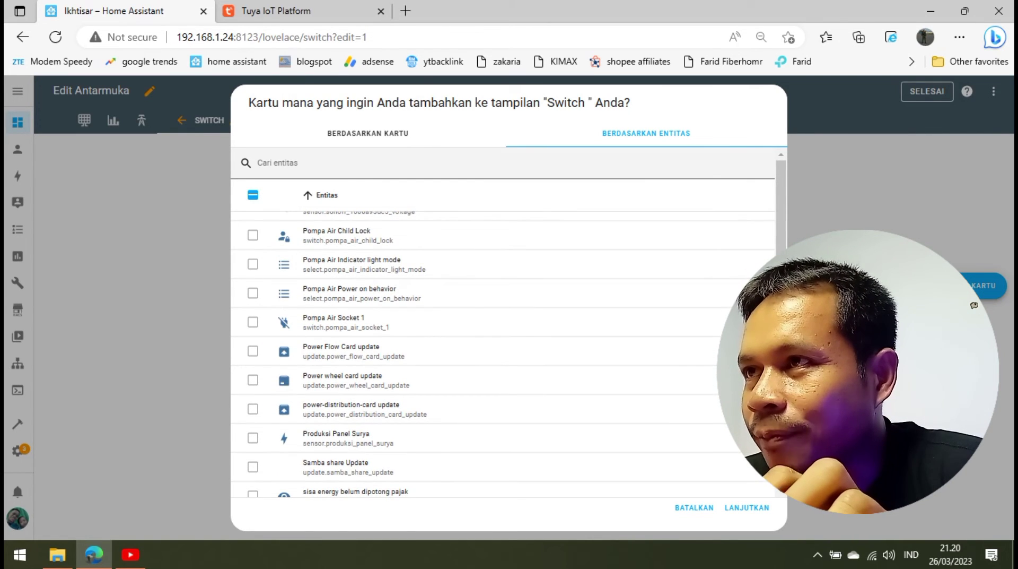
scroll(503, 350, up, 2)
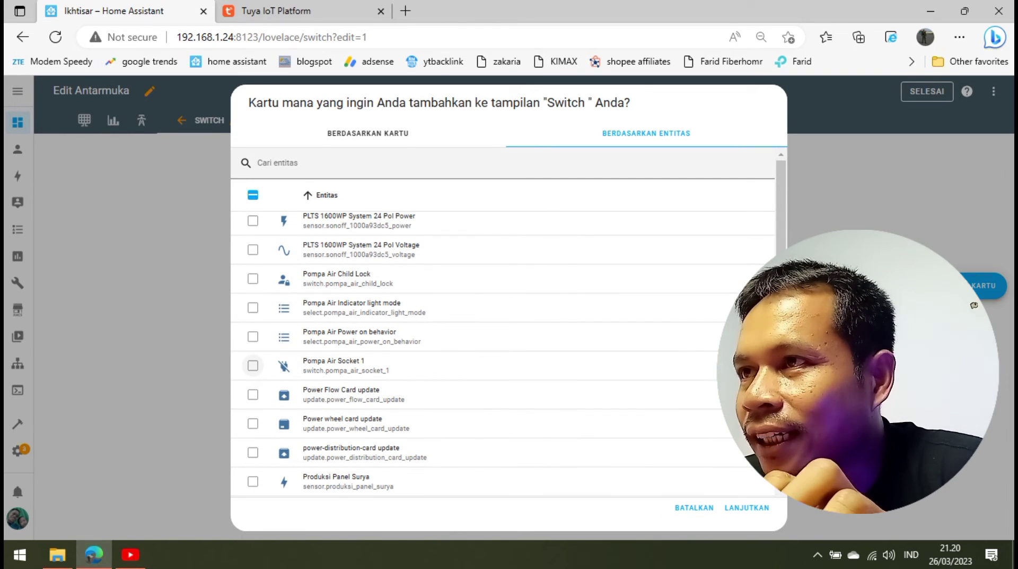
click(253, 365)
Add the suggested card with the two selected Tuya switches to the Switch view and finish editing the dashboard
scroll(253, 392, down, 3)
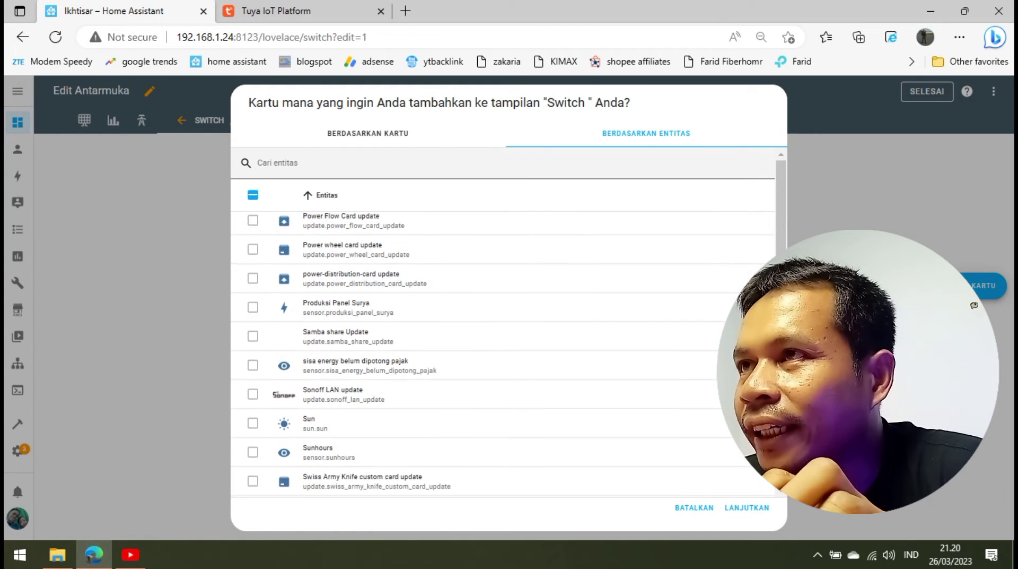
scroll(503, 353, down, 5)
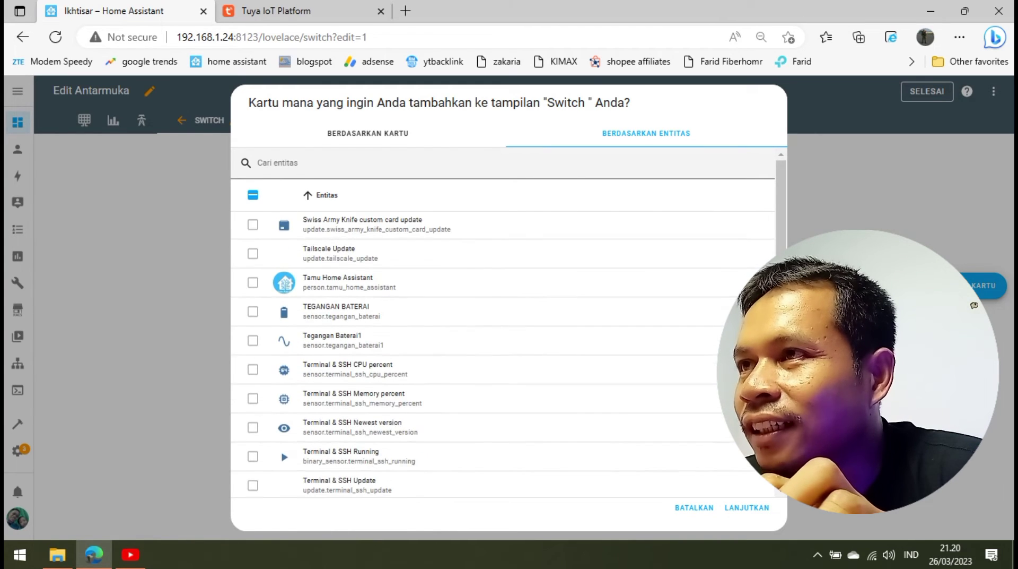
scroll(503, 353, down, 6)
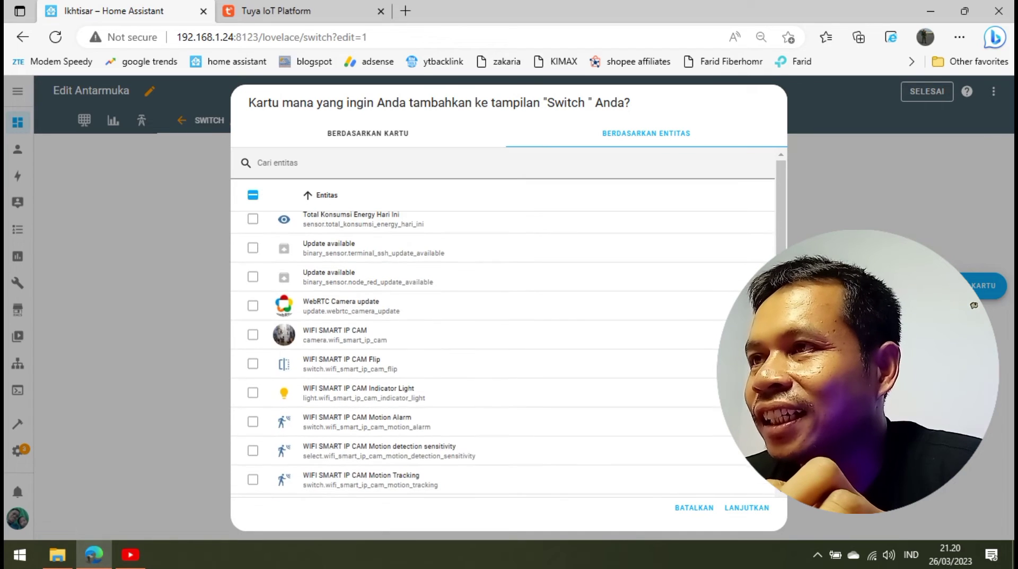
scroll(503, 353, down, 3)
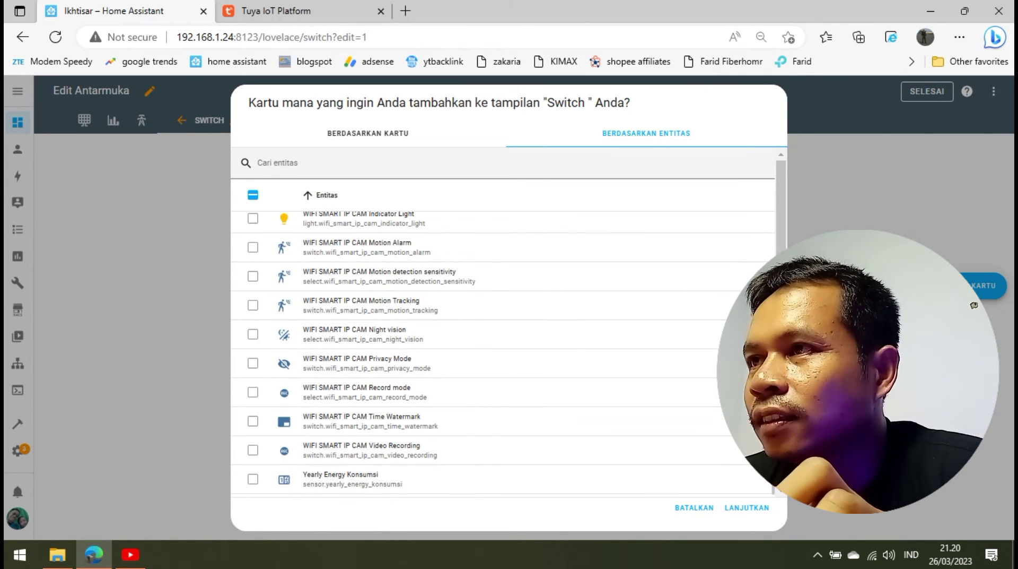
click(747, 507)
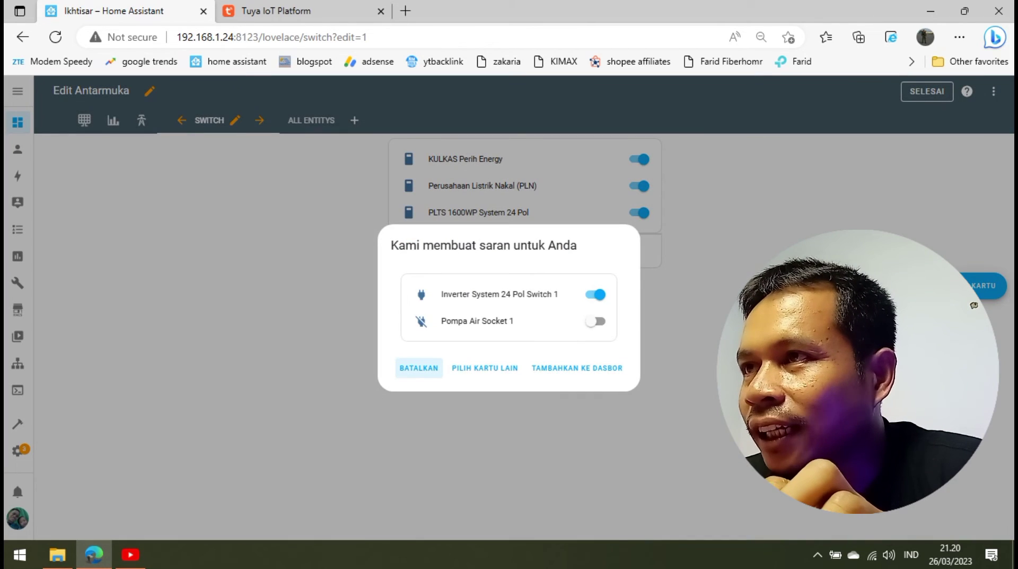
click(578, 367)
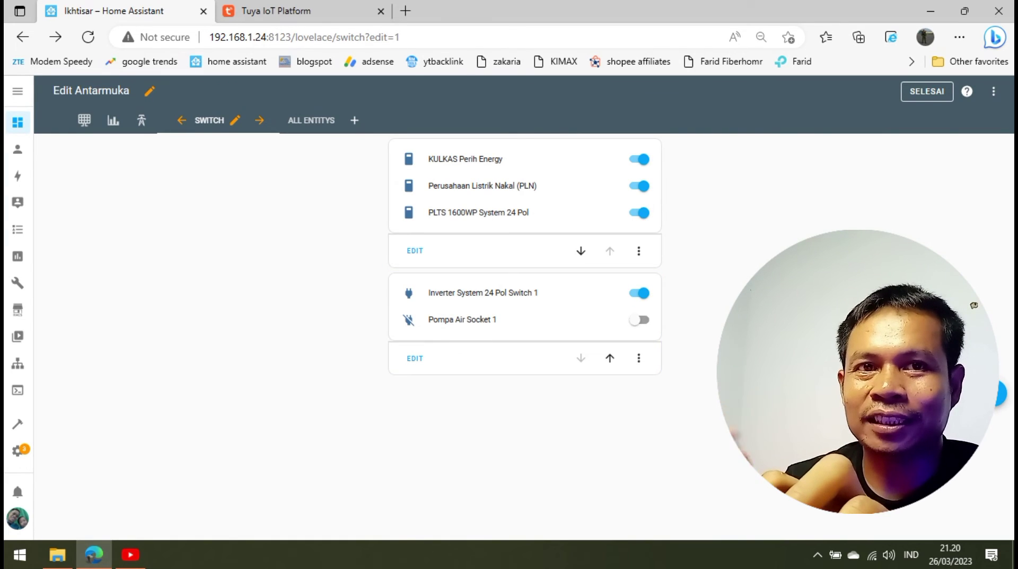
click(927, 91)
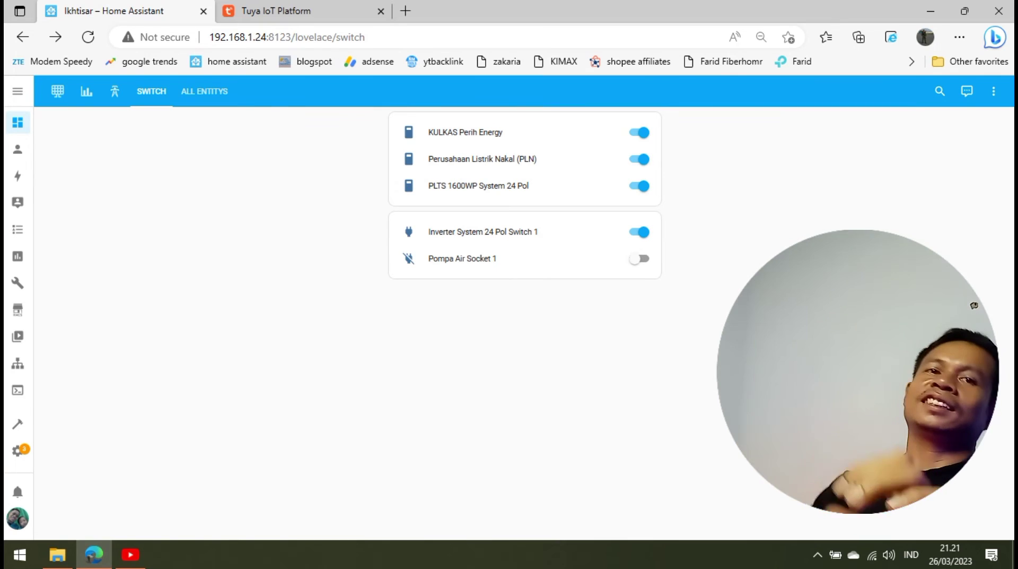
click(817, 554)
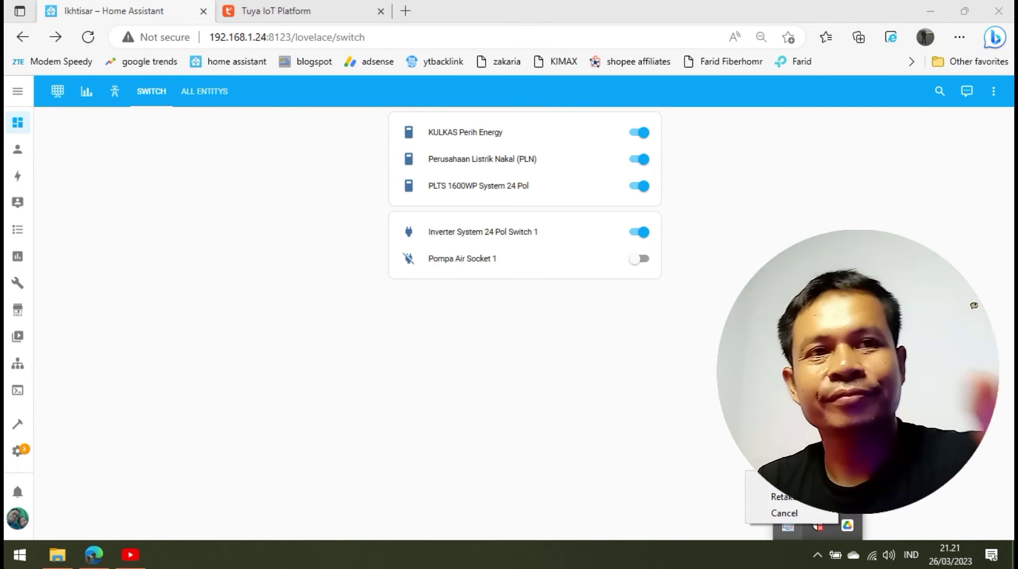
click(785, 512)
click(818, 555)
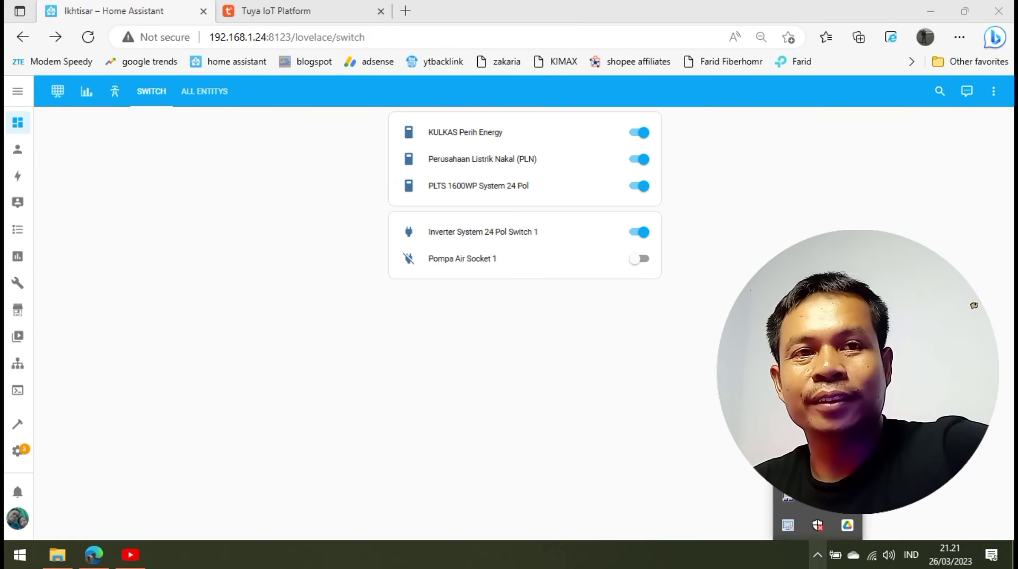
click(788, 526)
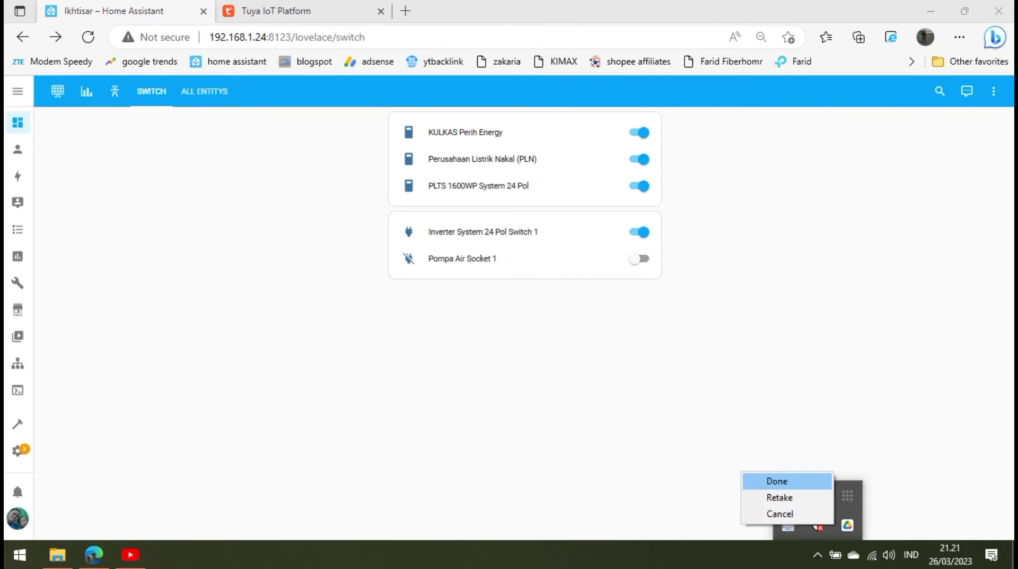